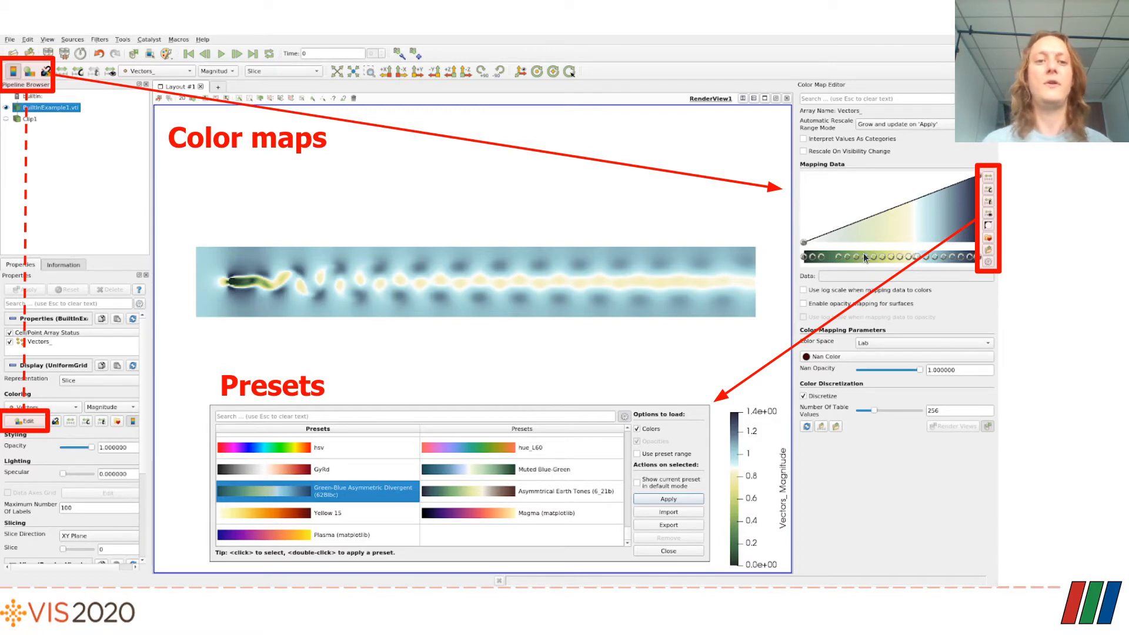
key(Right)
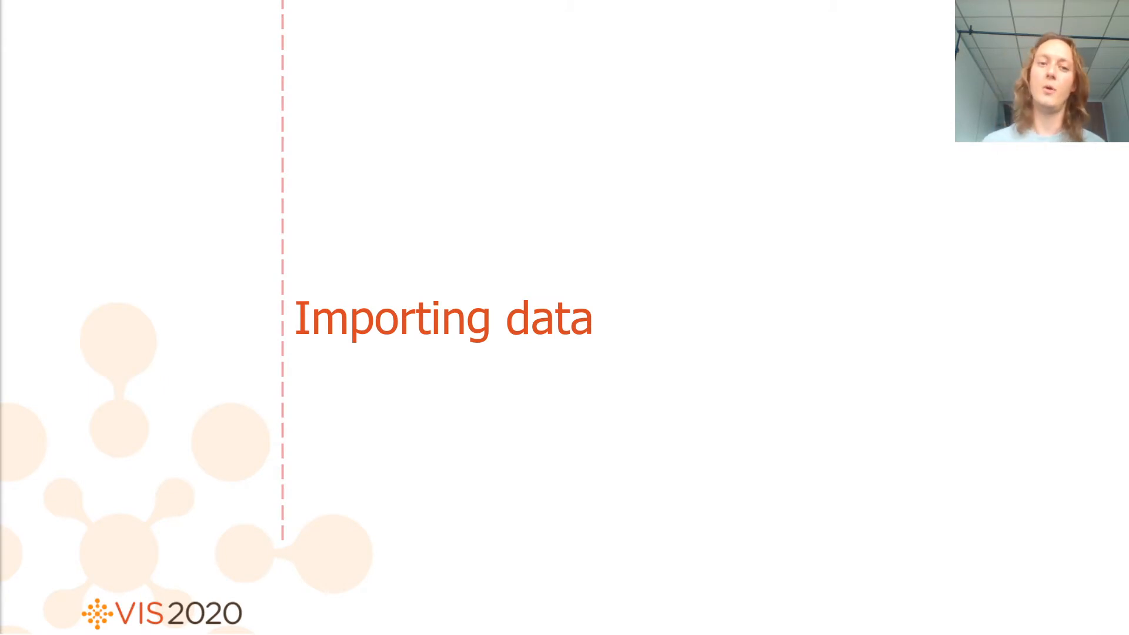
key(Right)
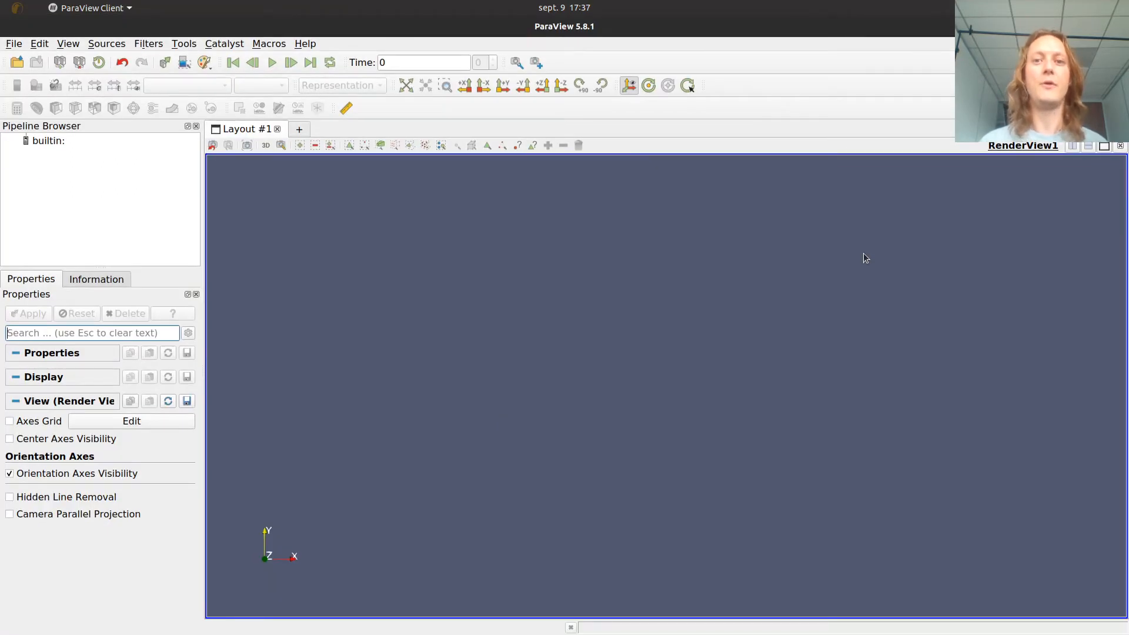
Step: Open molecule.vti from the ttk_tutorial_data folder and load it with both data arrays into the render view
click(15, 44)
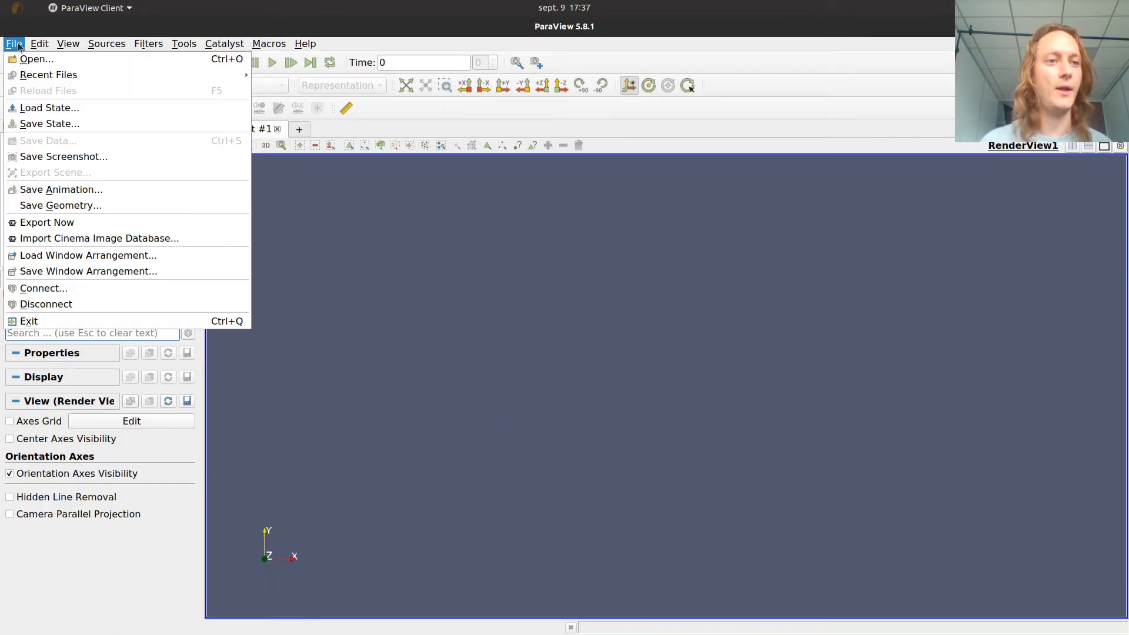
click(33, 60)
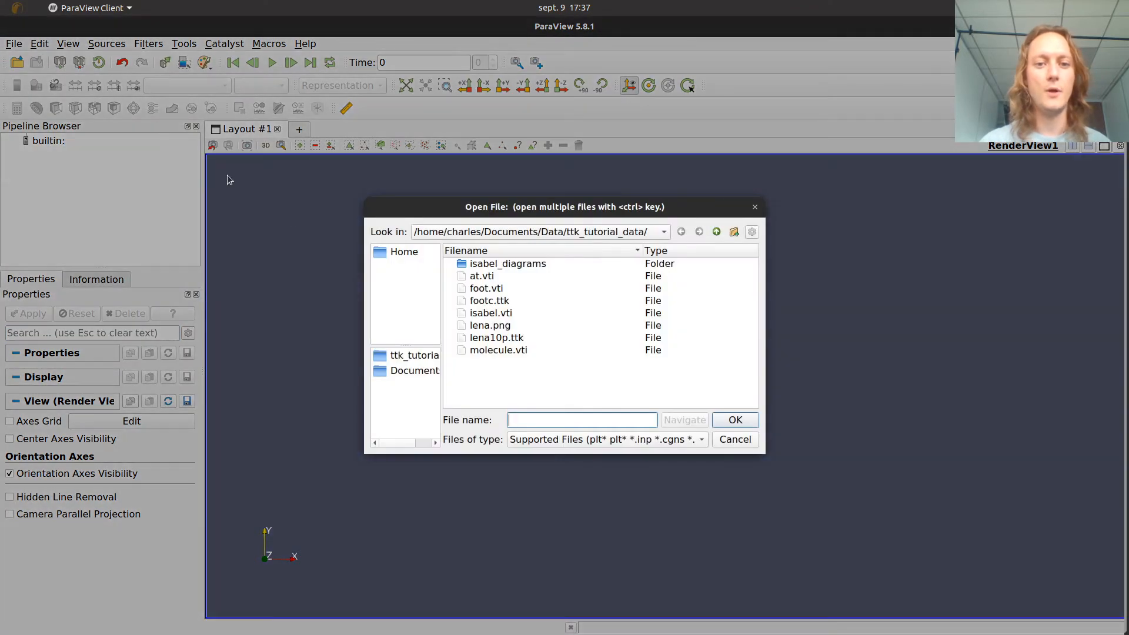
click(499, 351)
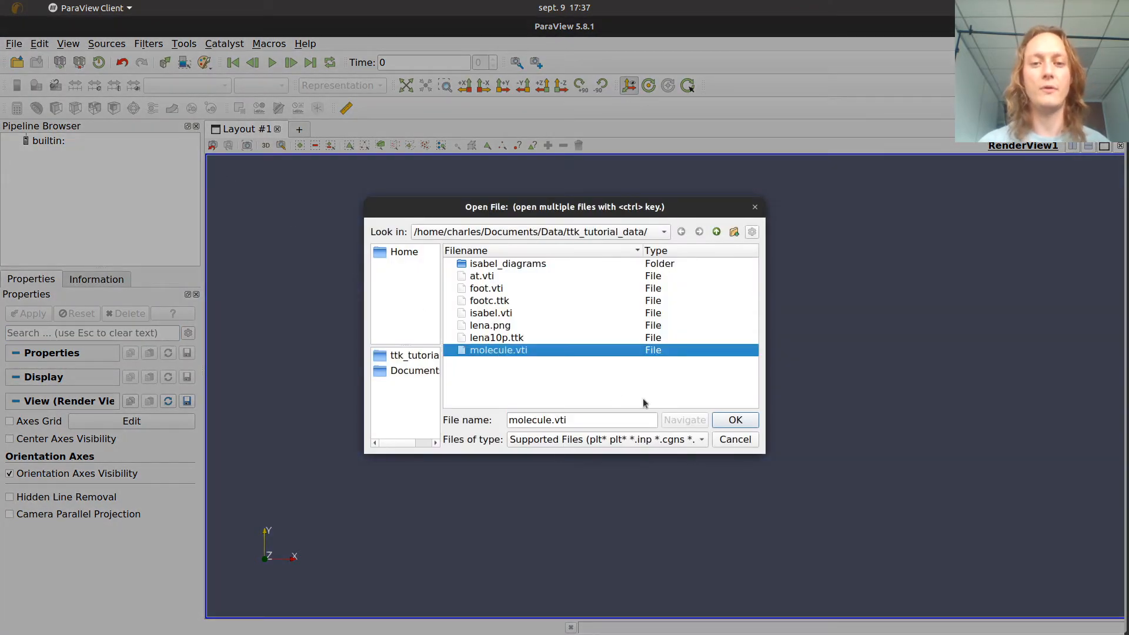
click(727, 420)
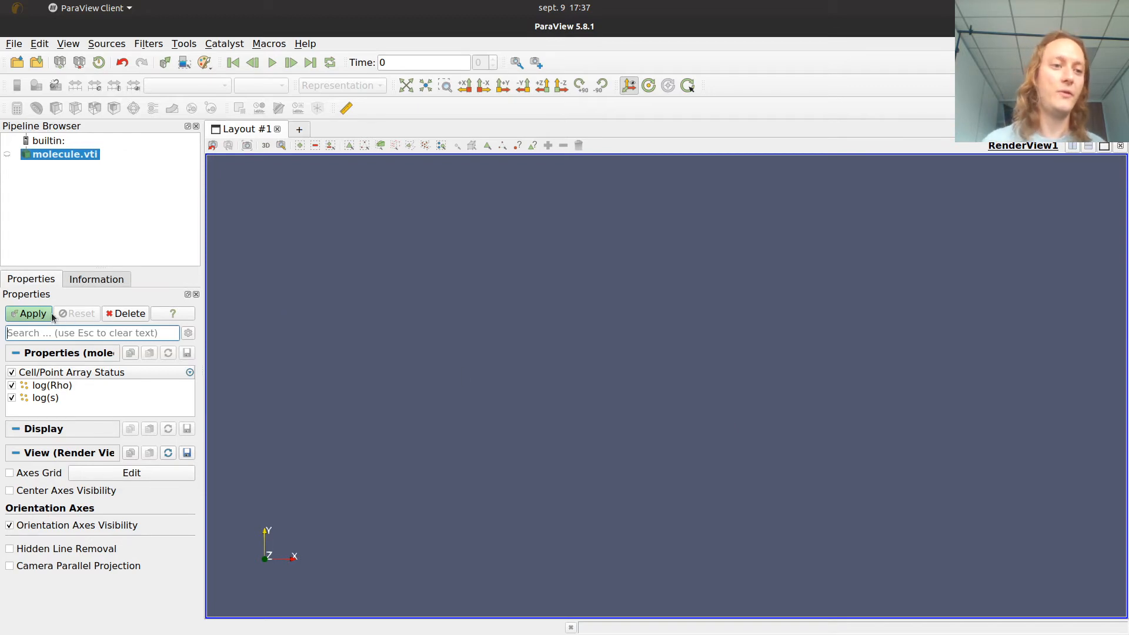
click(32, 313)
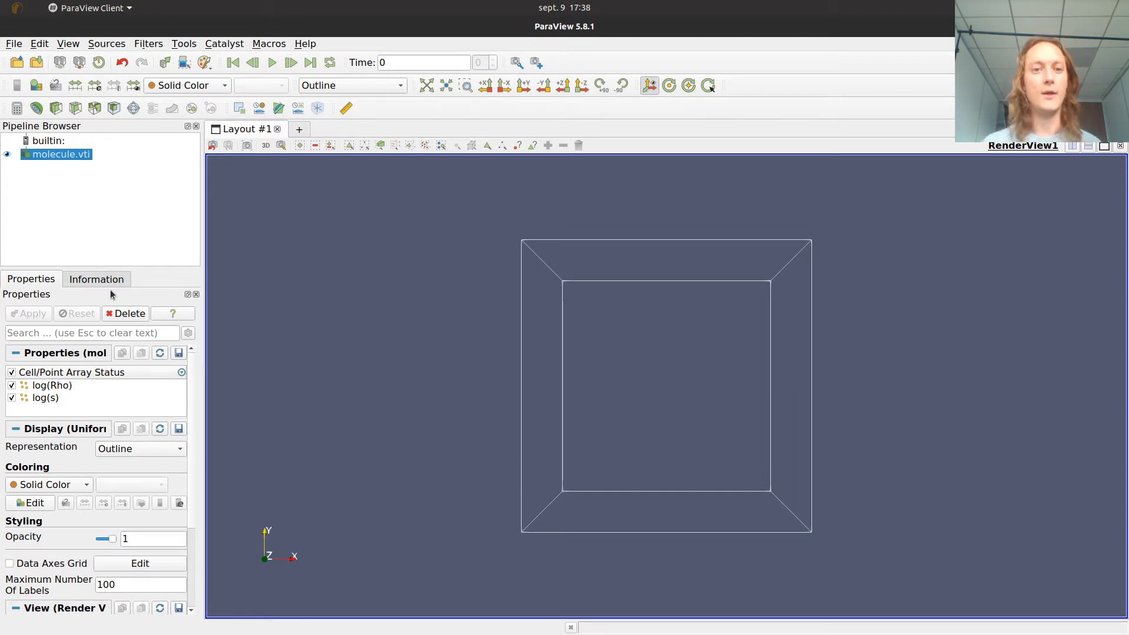
Step: Display the molecule dataset as a Surface and color it by log(Rho)
drag(580, 308, 537, 342)
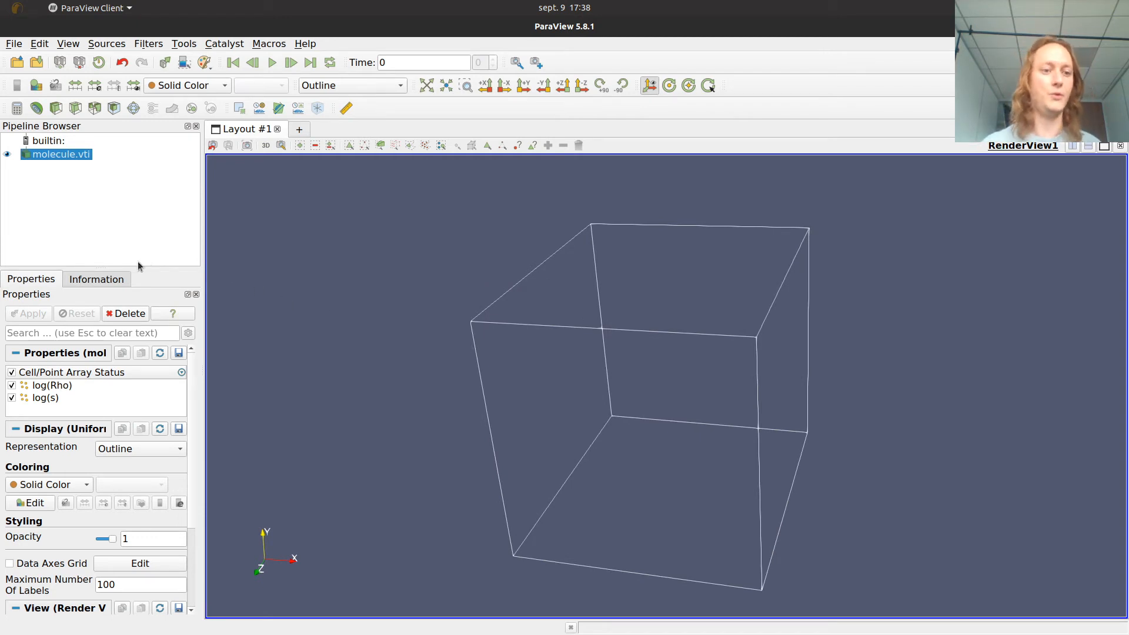
click(115, 449)
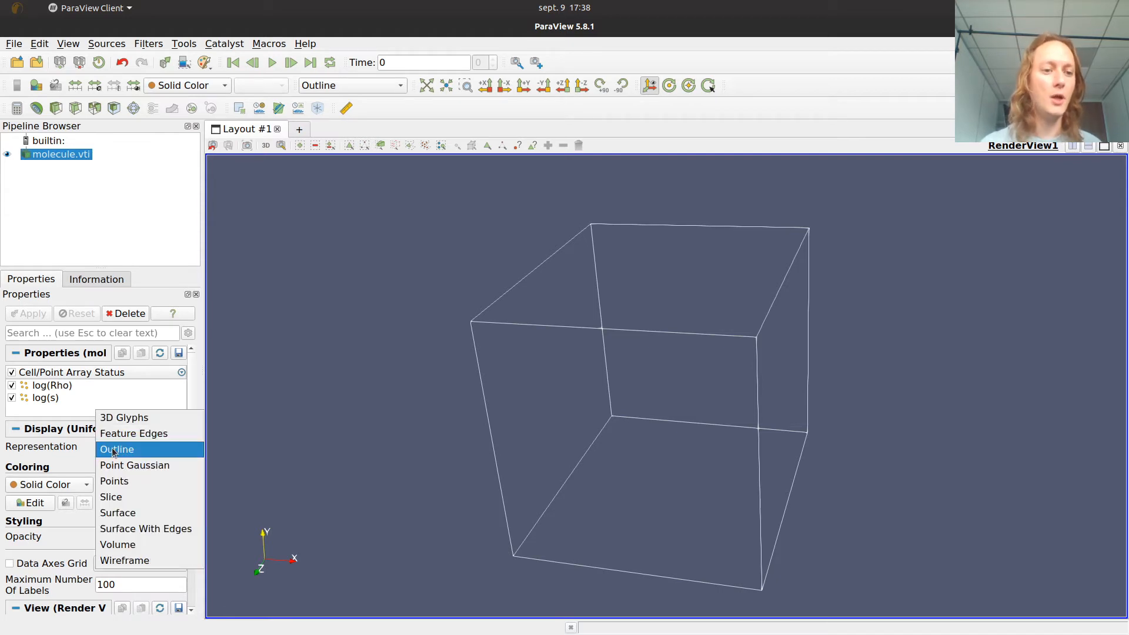
click(131, 512)
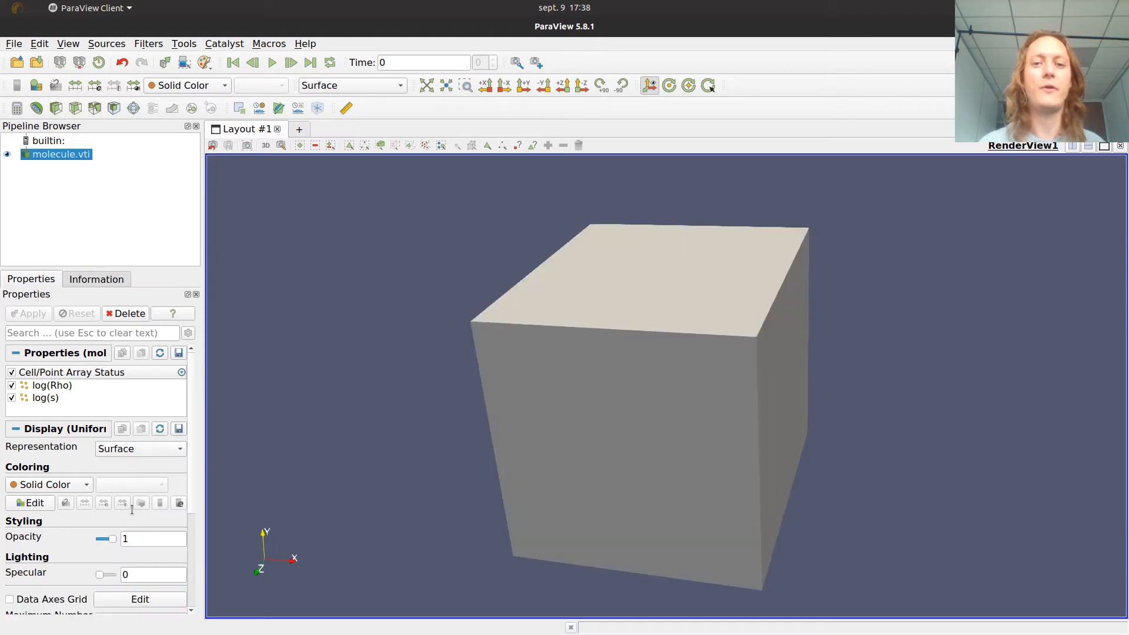
click(50, 486)
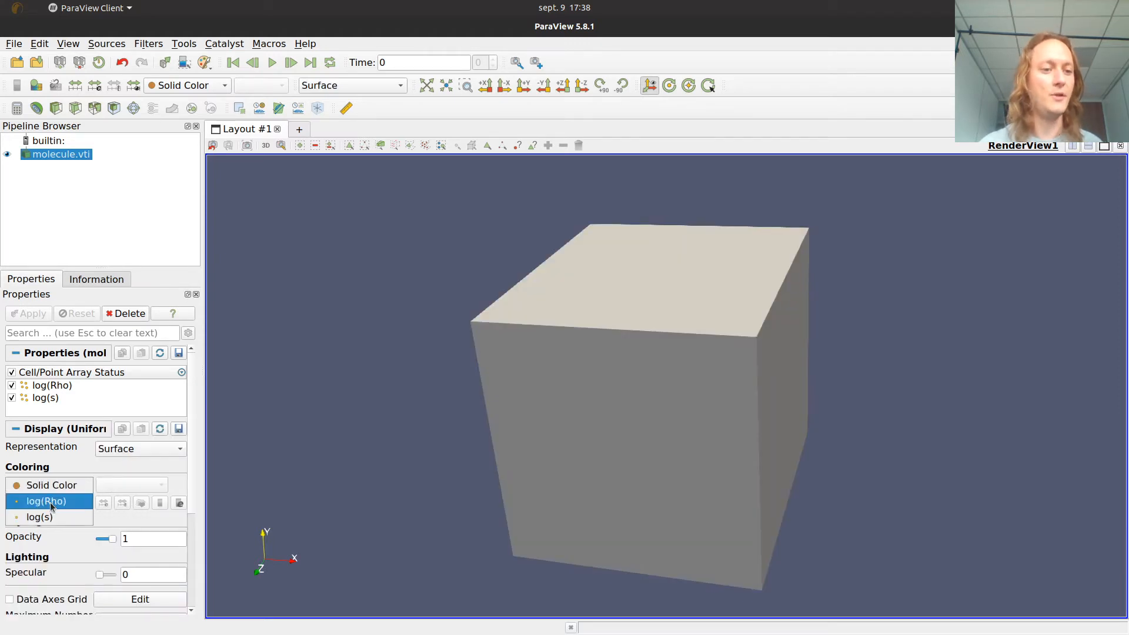
click(50, 502)
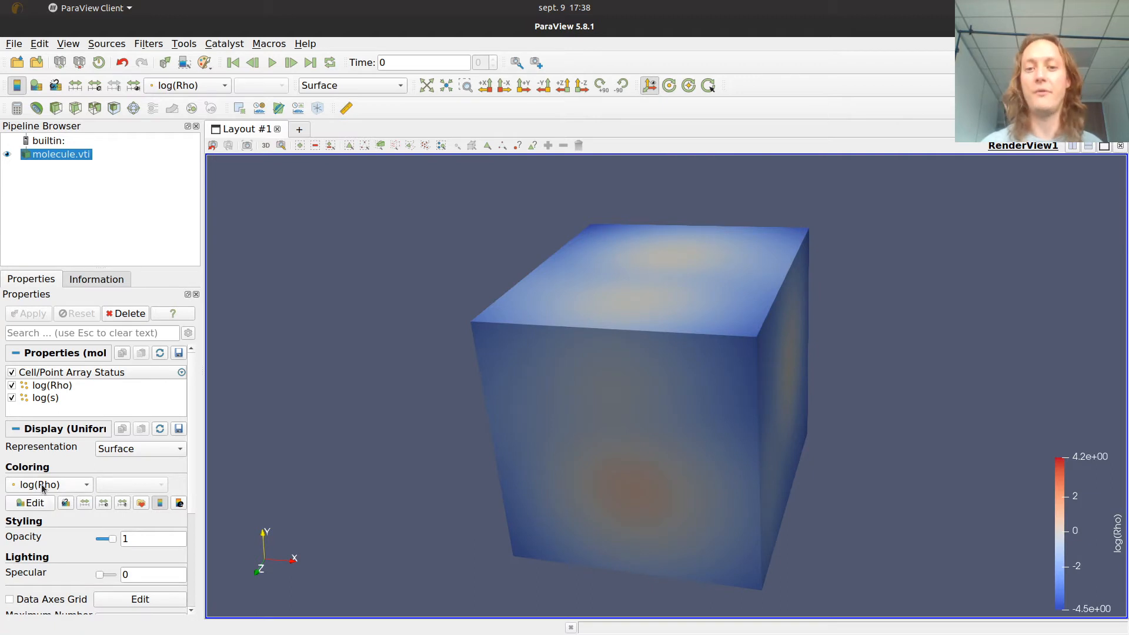
drag(460, 321, 489, 331)
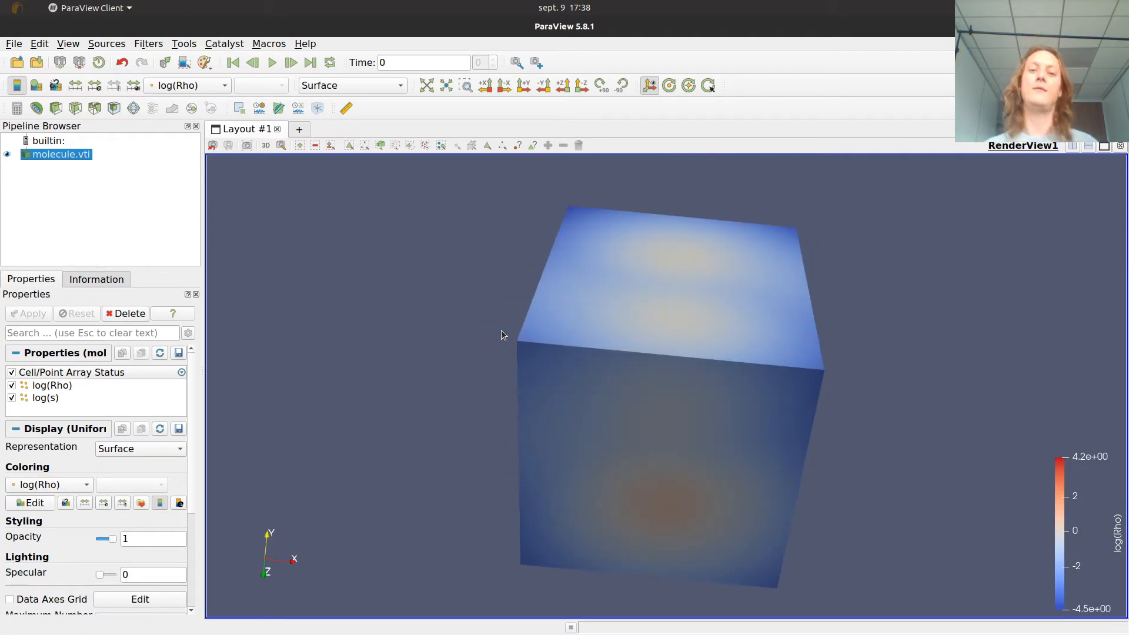
Step: Change the molecule dataset's representation to Volume
click(371, 87)
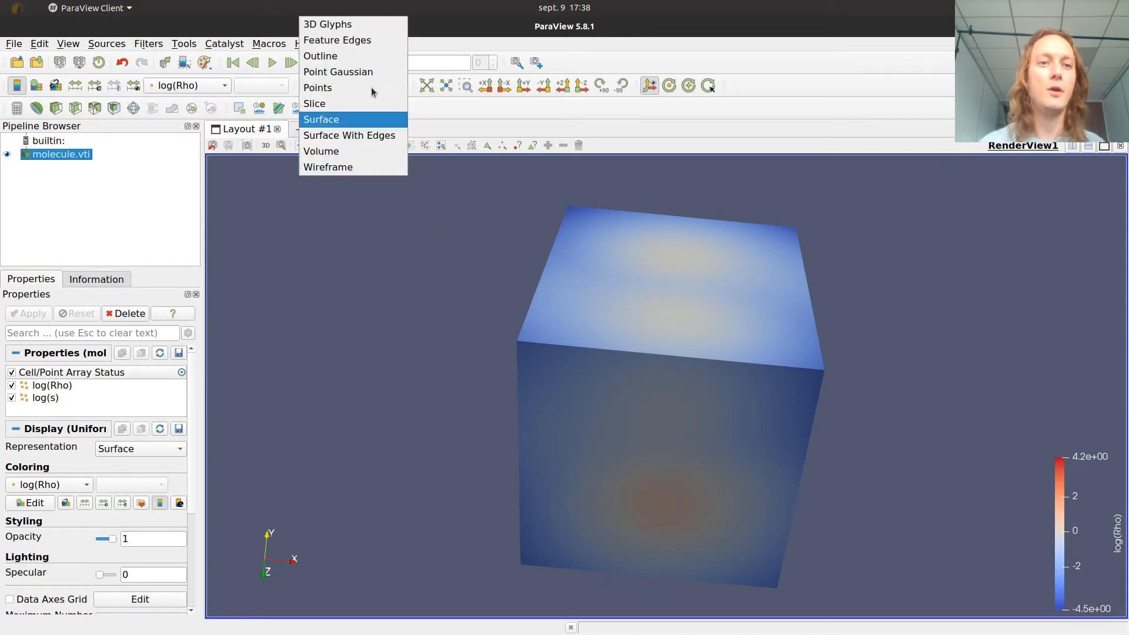
click(367, 151)
drag(640, 315, 554, 308)
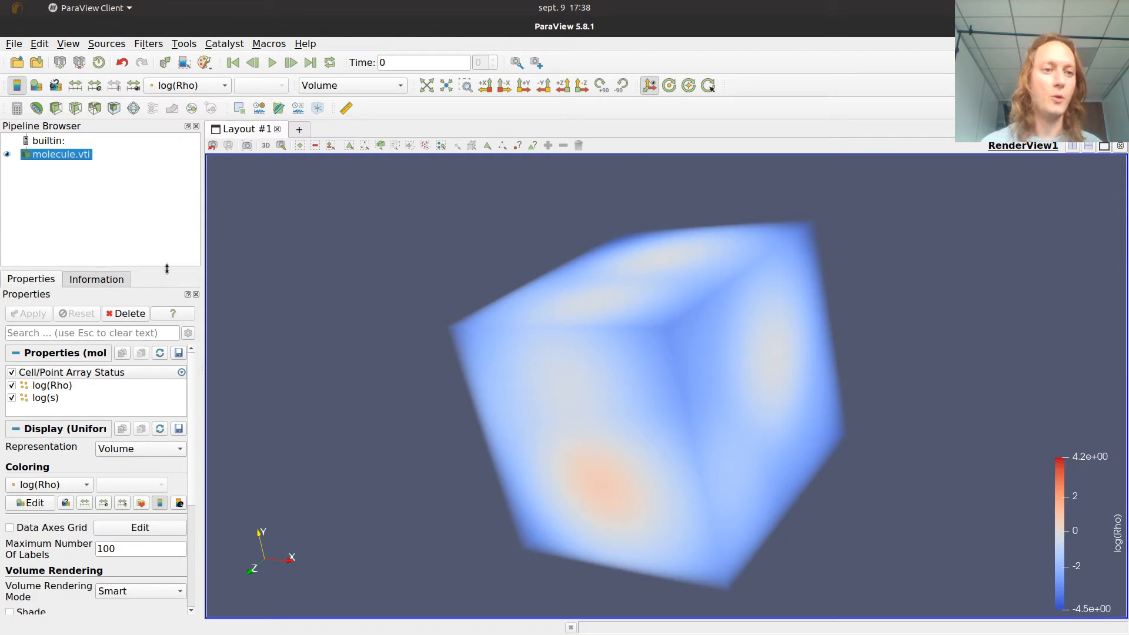
Step: In the log(Rho) color map, add a low-opacity control point and a light green color point at about 1.403
click(30, 502)
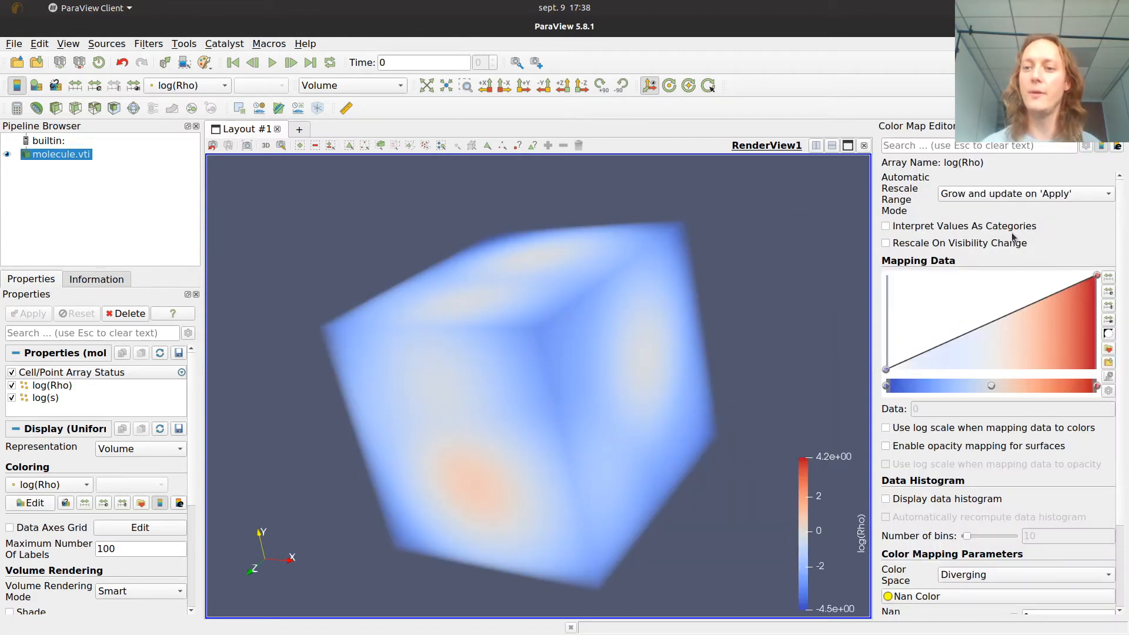
drag(1002, 318, 1036, 342)
double_click(1028, 384)
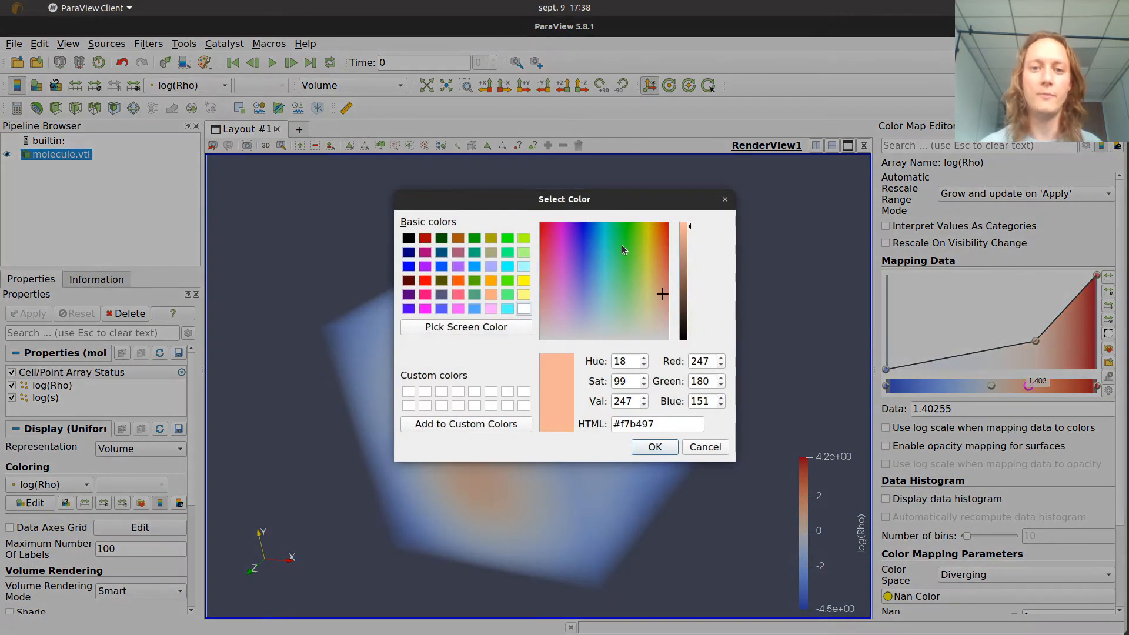
click(625, 284)
click(656, 447)
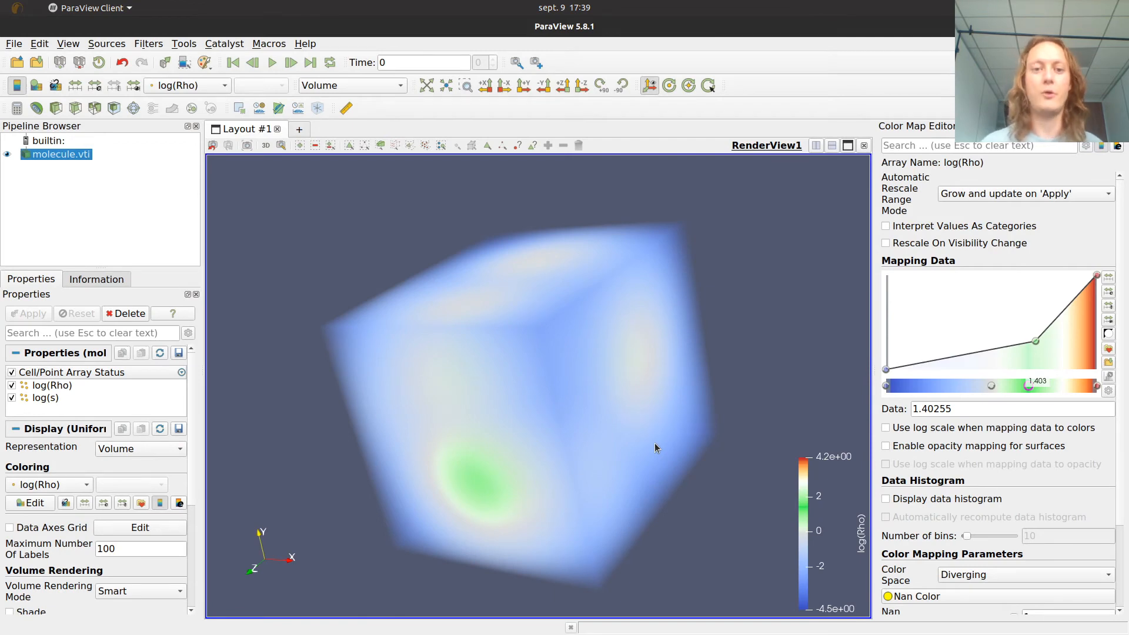
drag(539, 382, 606, 349)
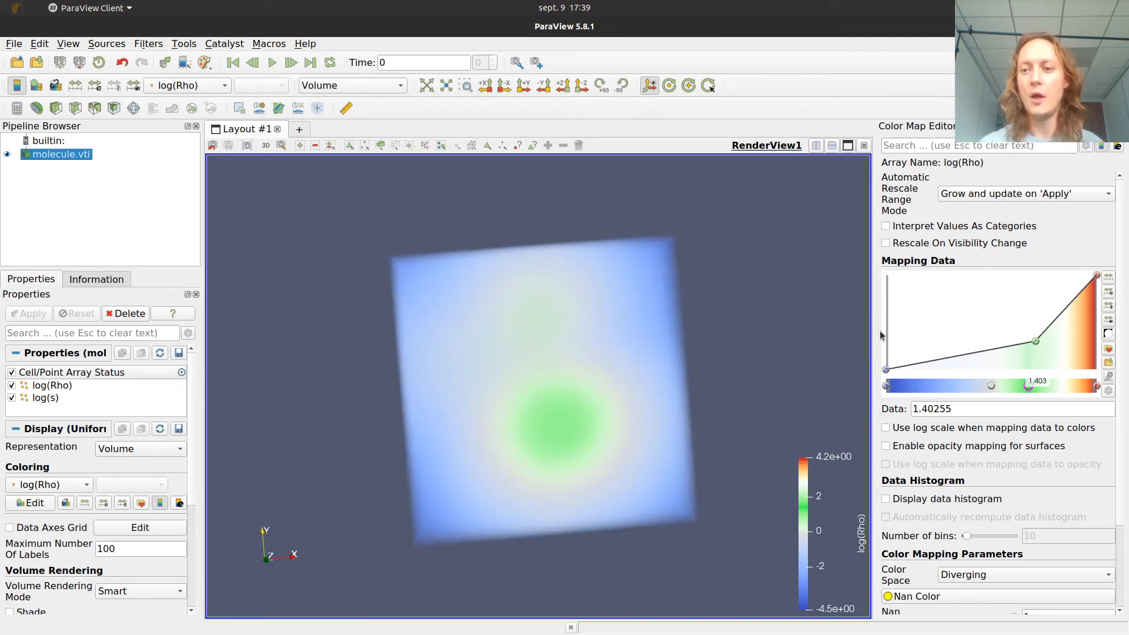
Step: Apply the Yellow - Gray - Blue preset to the log(Rho) color map
click(1108, 349)
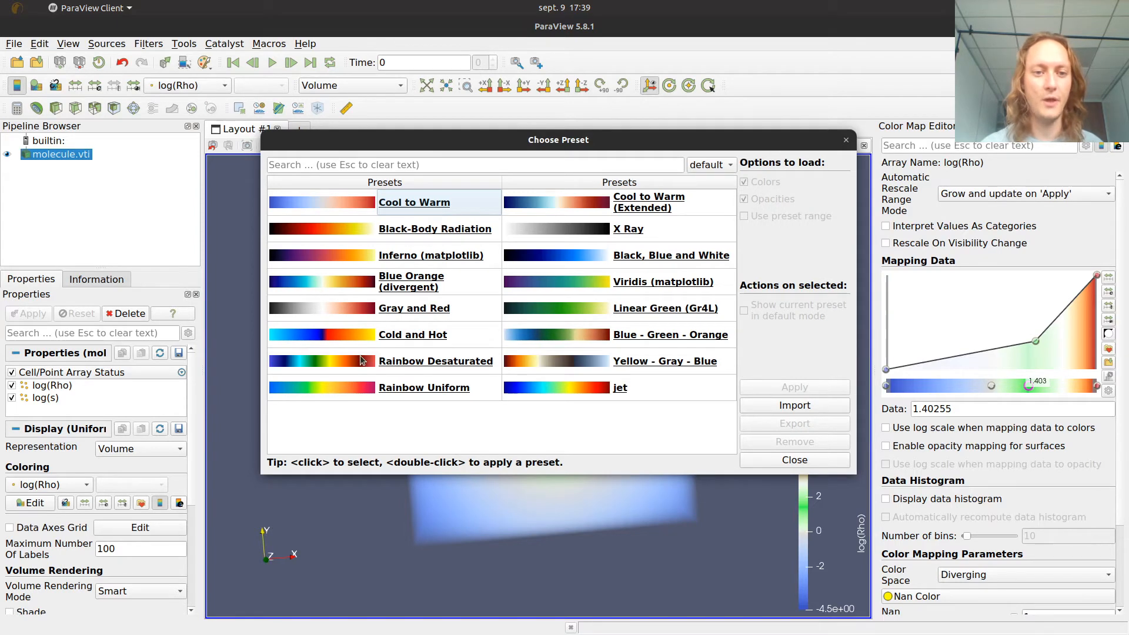
click(361, 360)
click(554, 360)
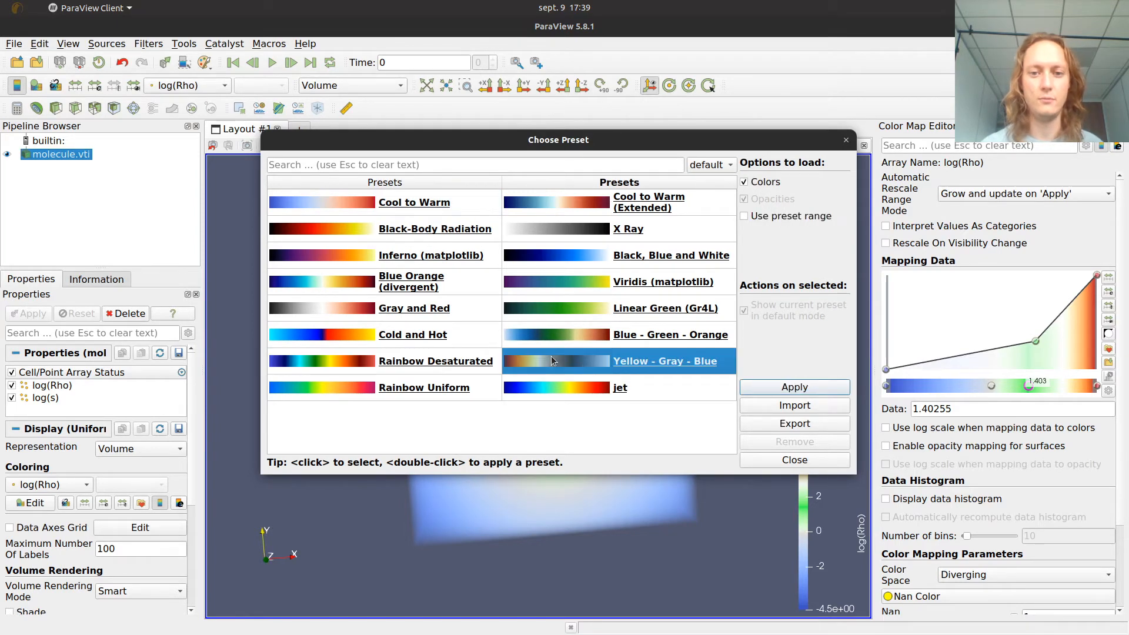
click(765, 386)
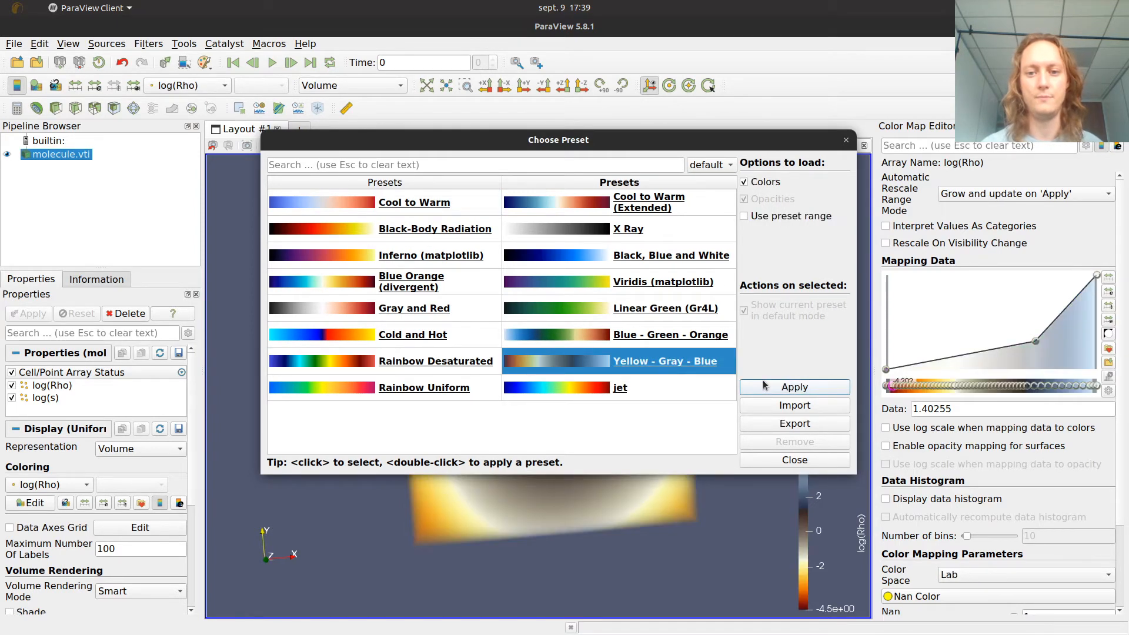
click(783, 461)
drag(652, 354, 586, 407)
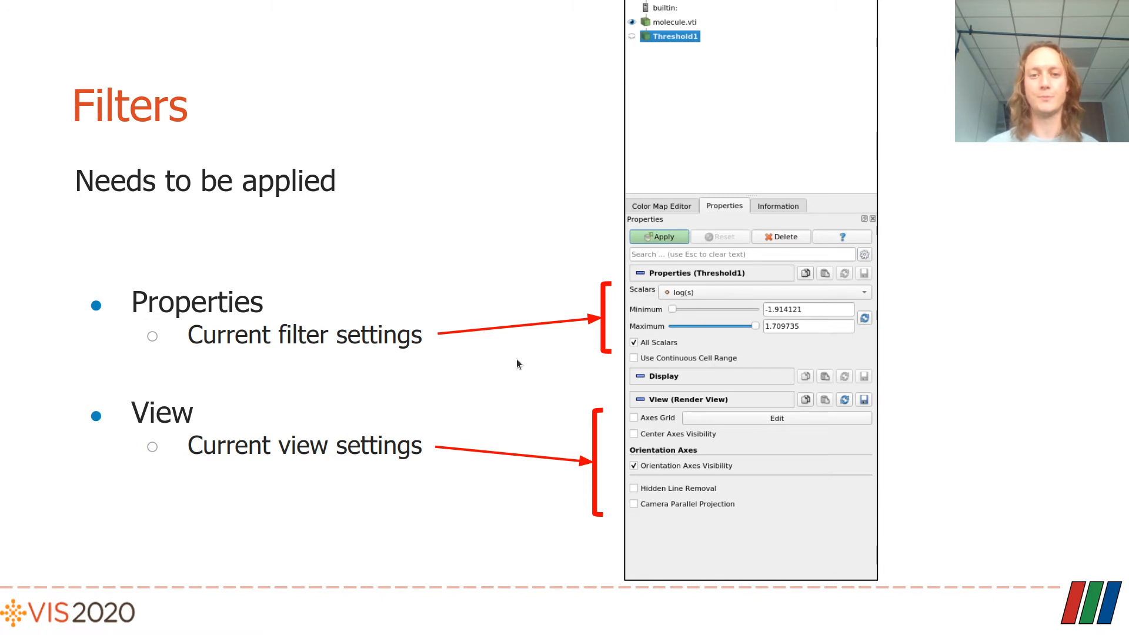
key(Right)
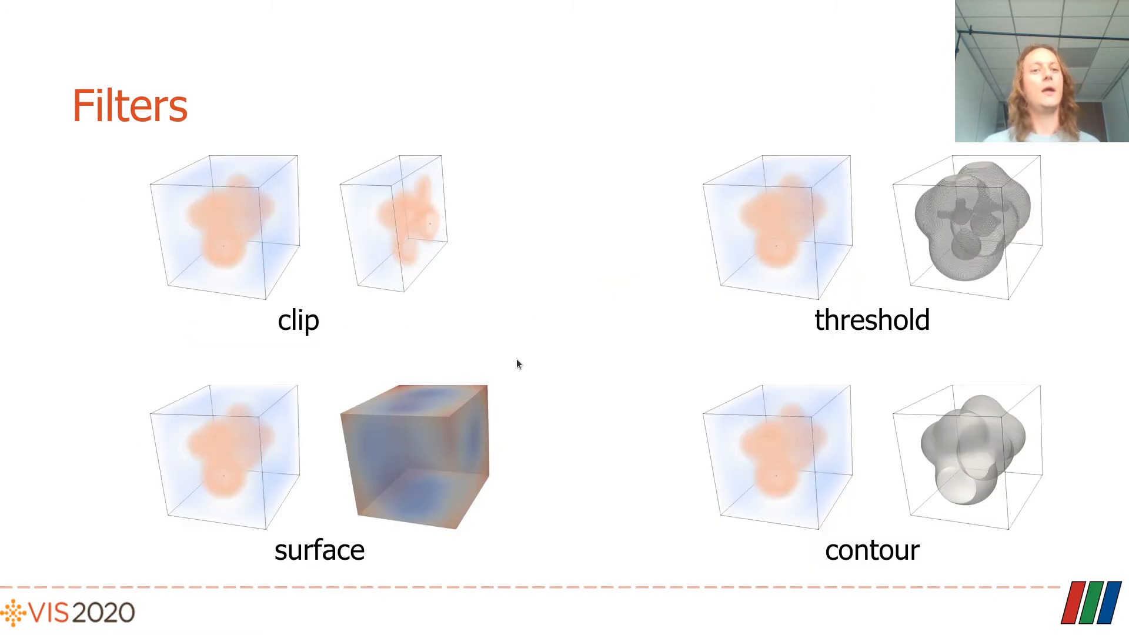
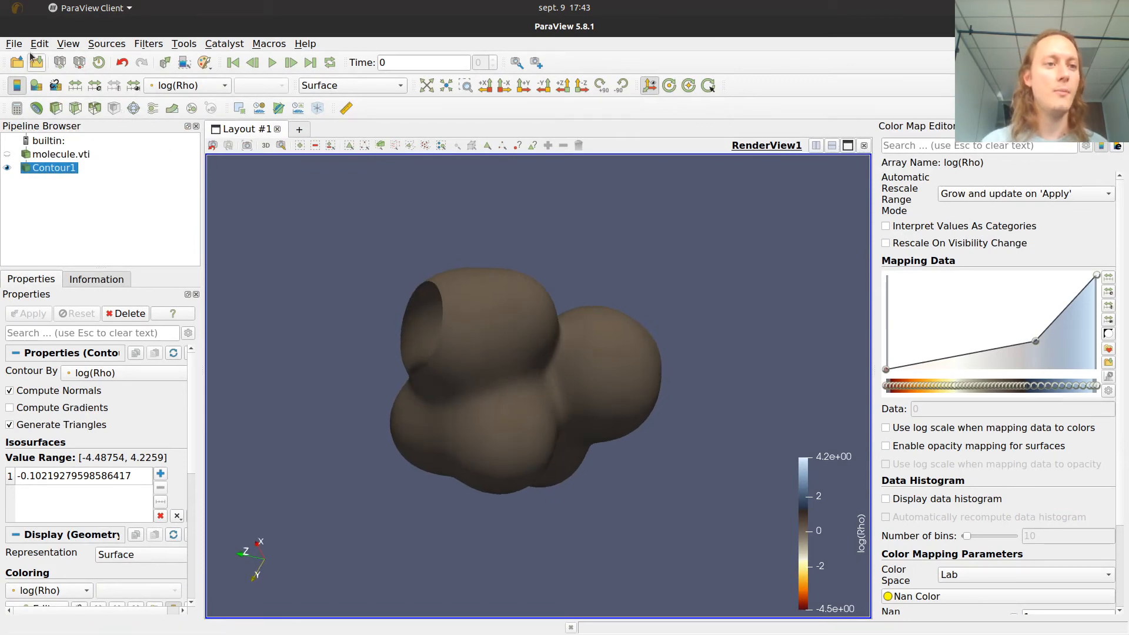
Step: Save a PNG screenshot of the contour view as test in the Documents folder, keeping the default screenshot options
click(14, 44)
click(63, 156)
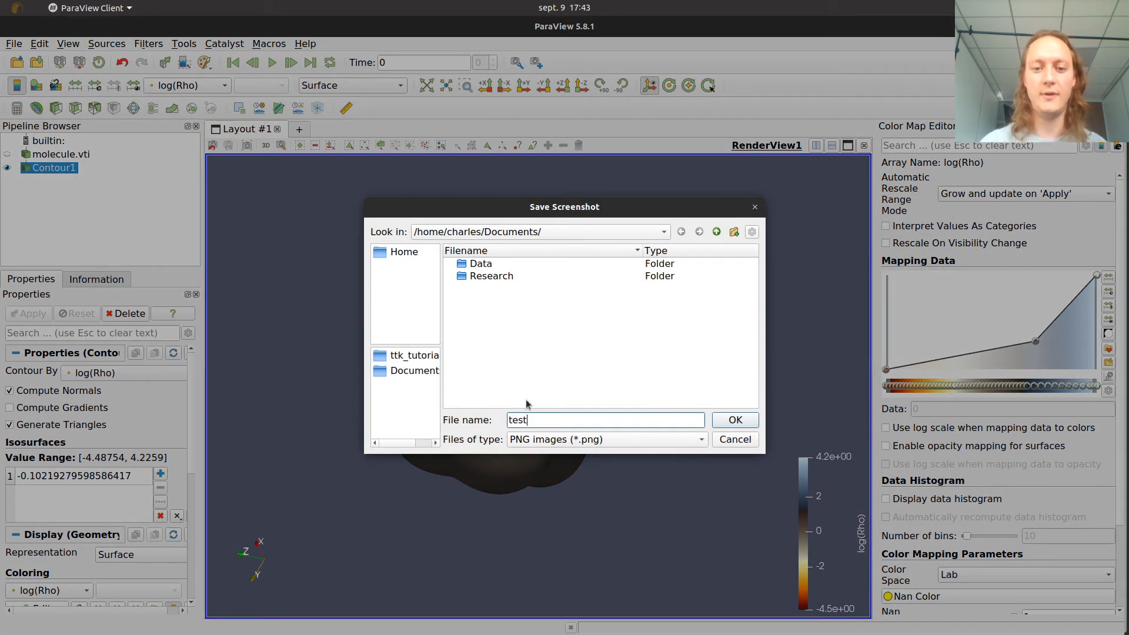
key(Return)
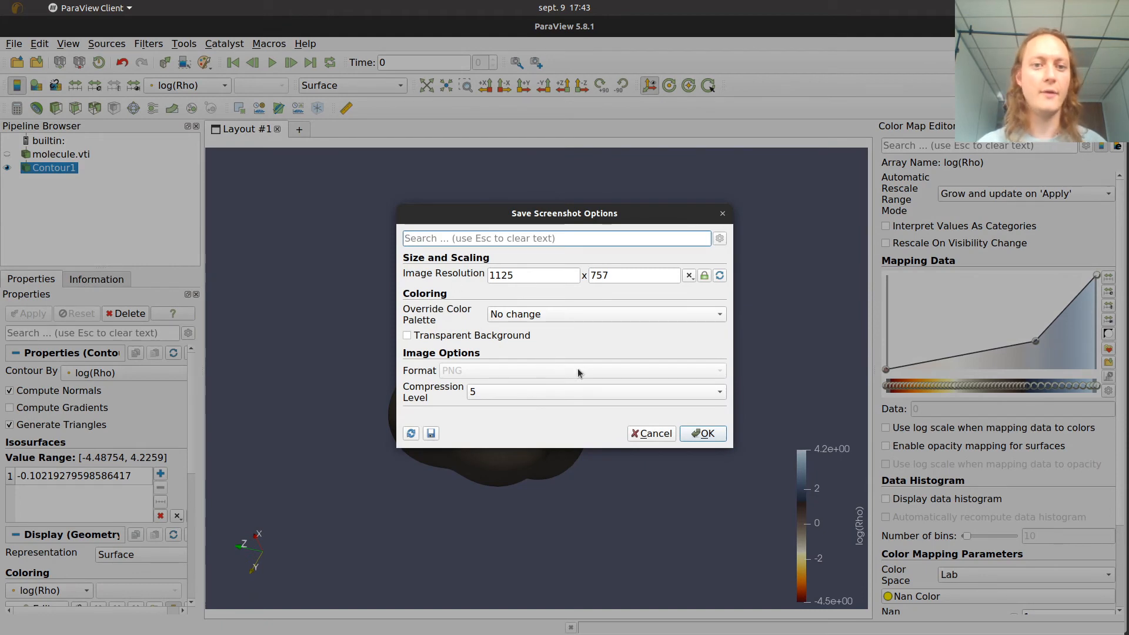
click(706, 434)
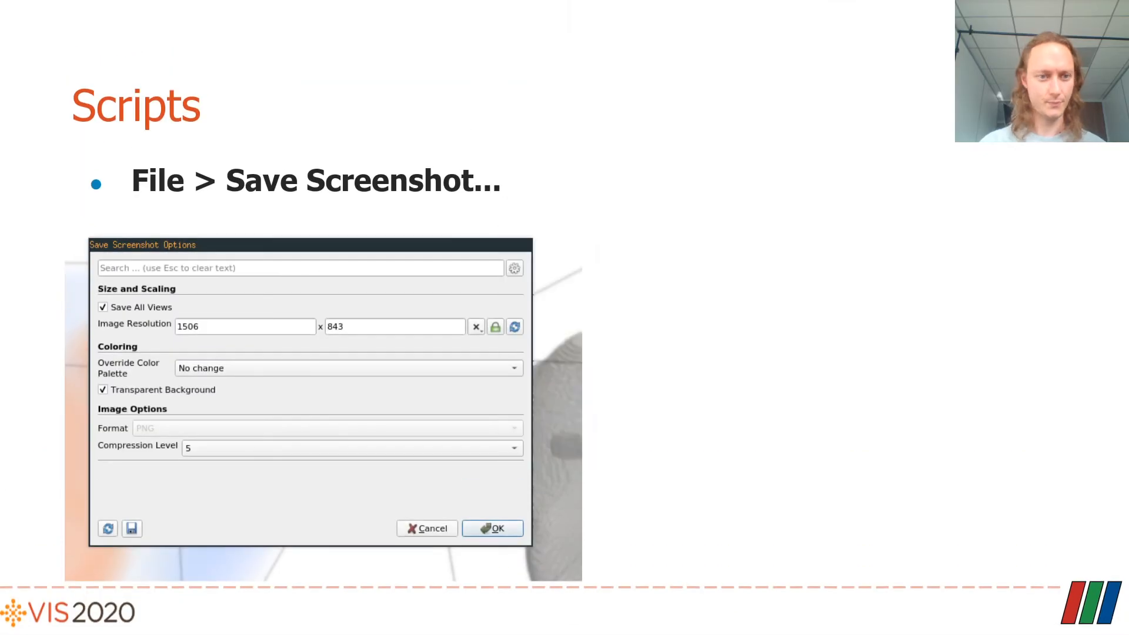
key(Right)
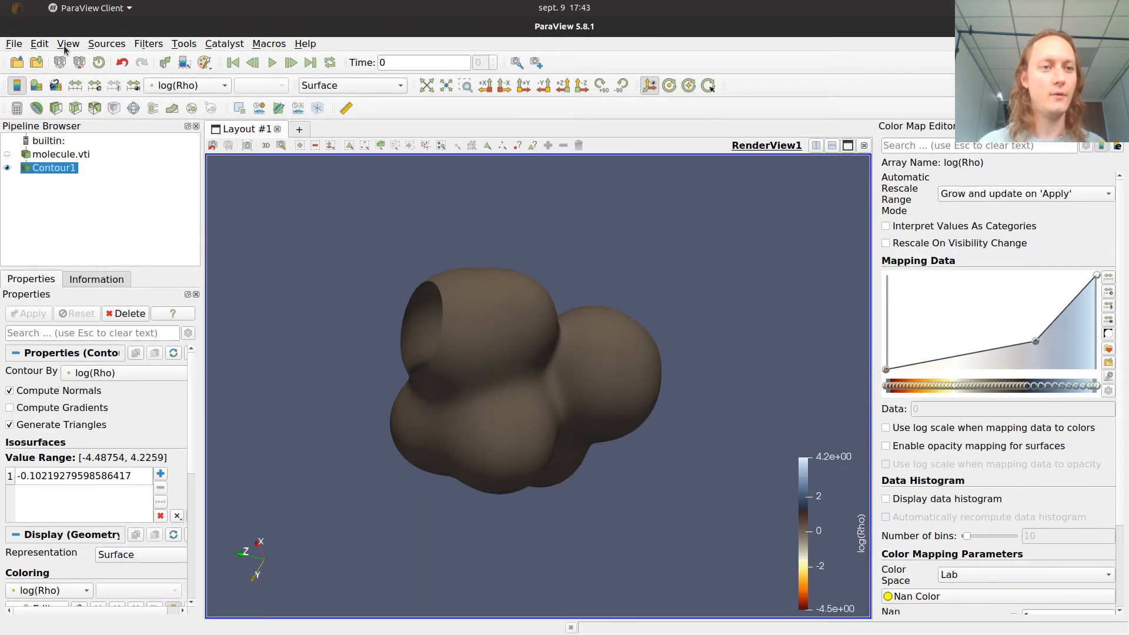
Step: Show the Python Shell and close the Color Map Editor
click(67, 45)
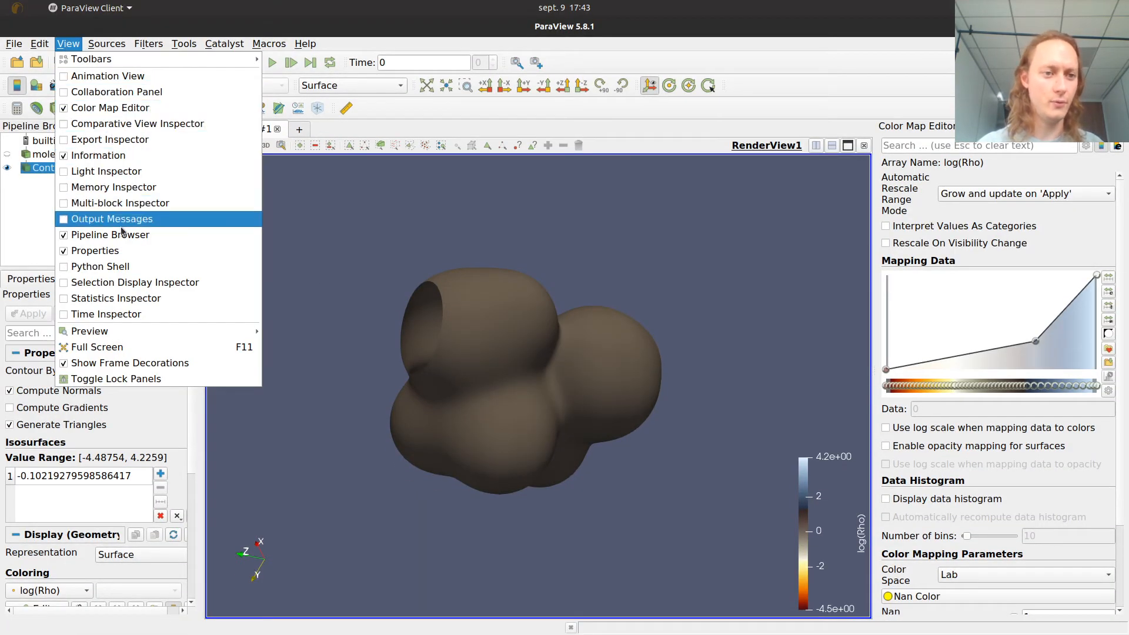
click(100, 266)
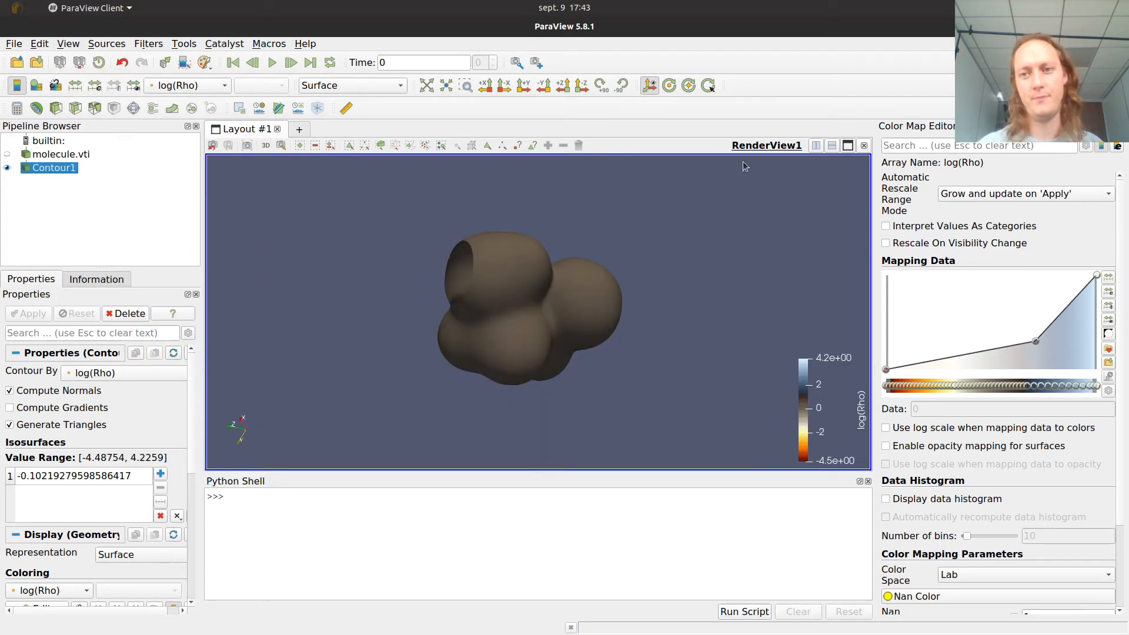
click(1124, 126)
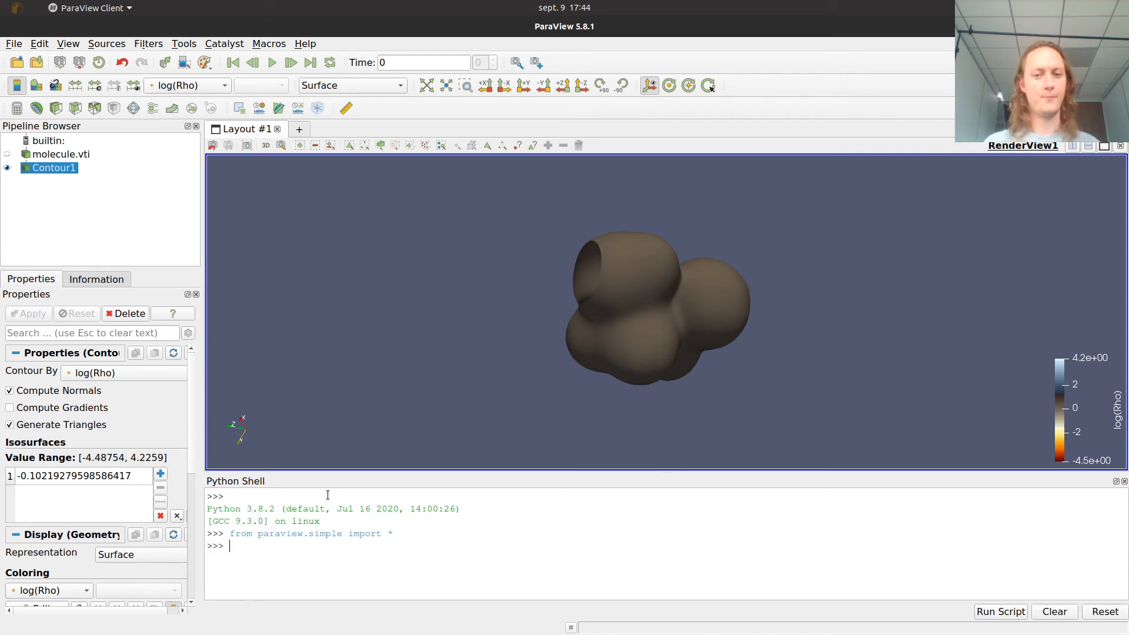
Step: In the Python Shell, assign GetActiveView() to the variable m and evaluate m
text(m = Get)
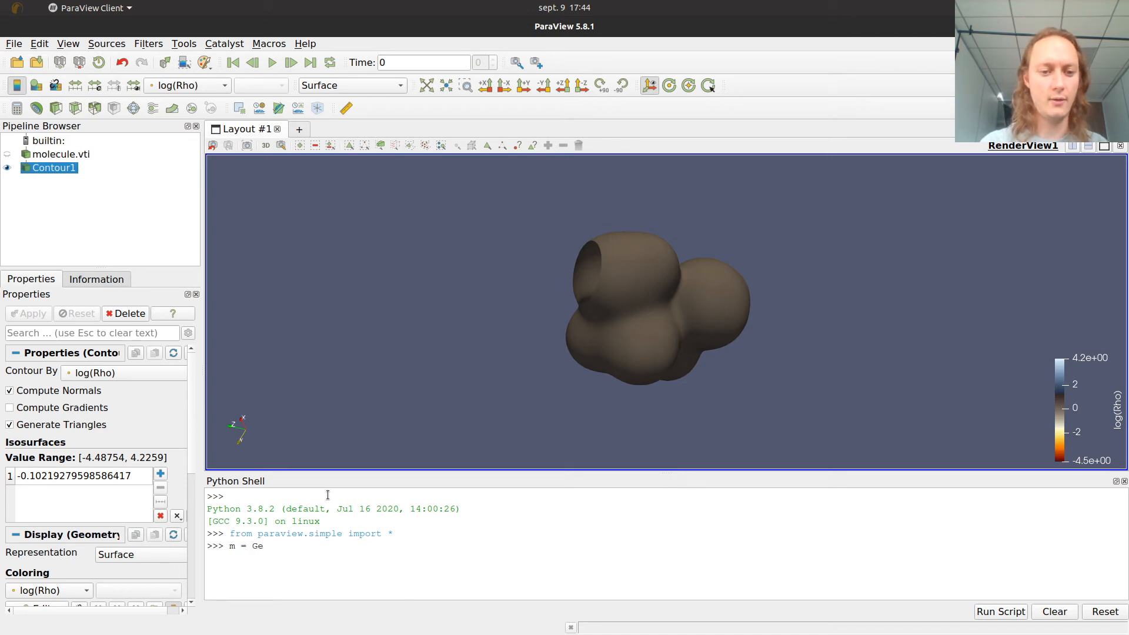
key(Tab)
key(Down)
key(Down)
key(Down)
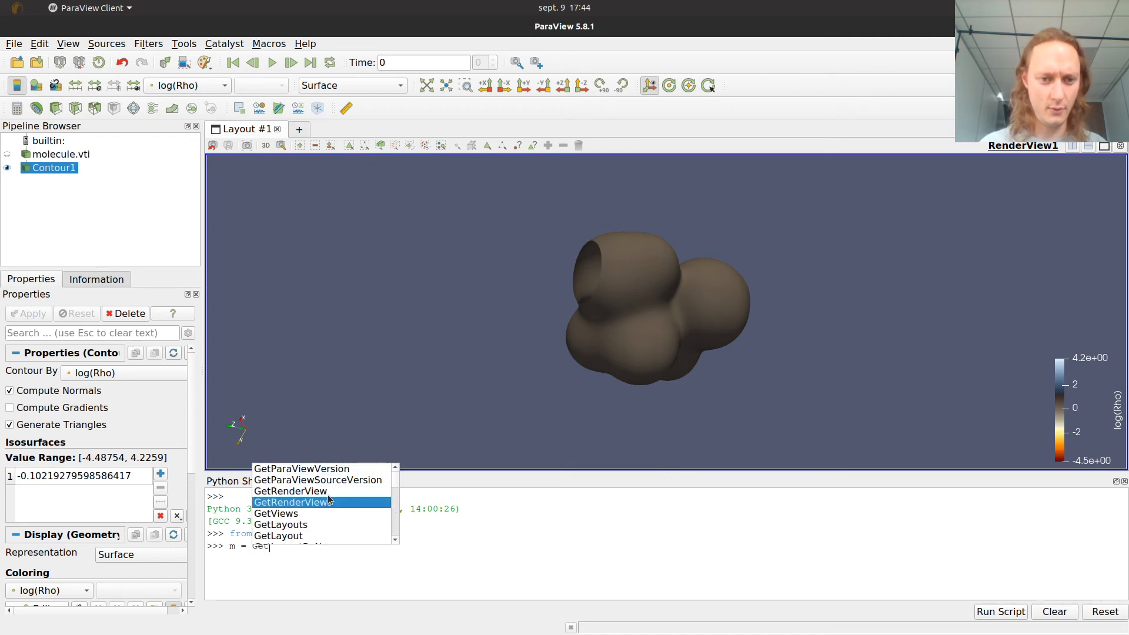
text(A)
key(Tab)
key(Down)
key(Return)
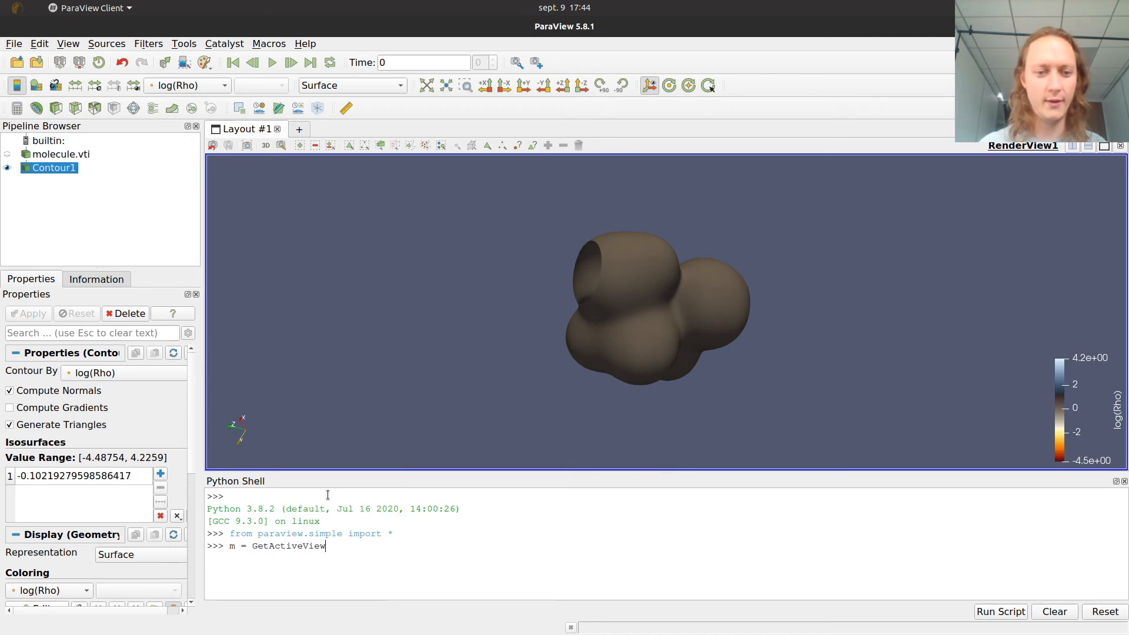
text(())
key(Return)
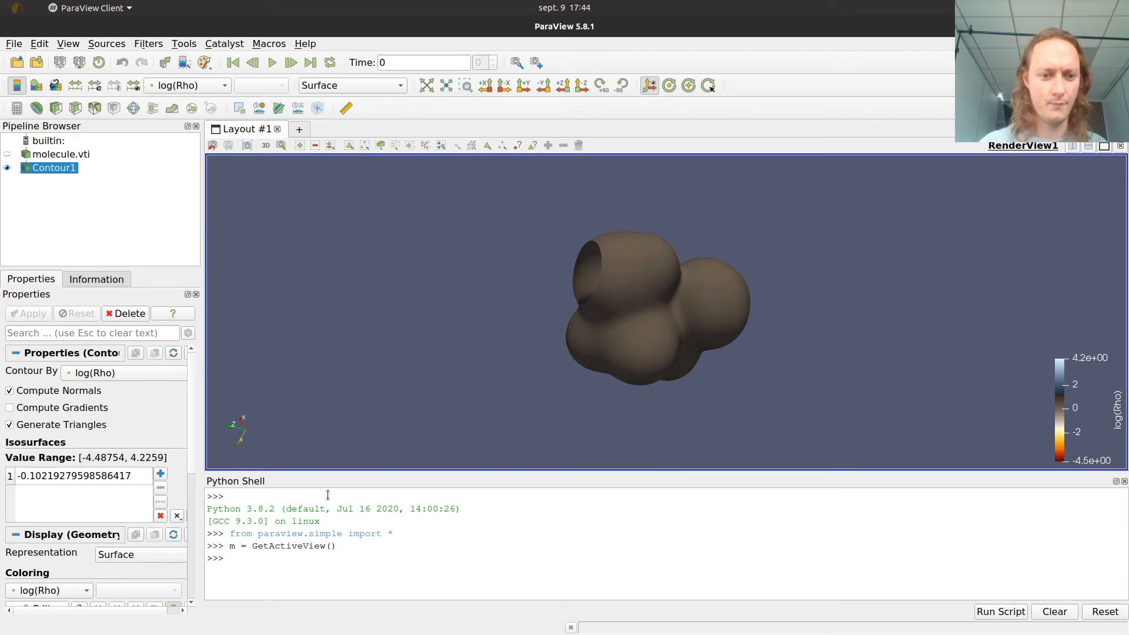
text(m)
key(Return)
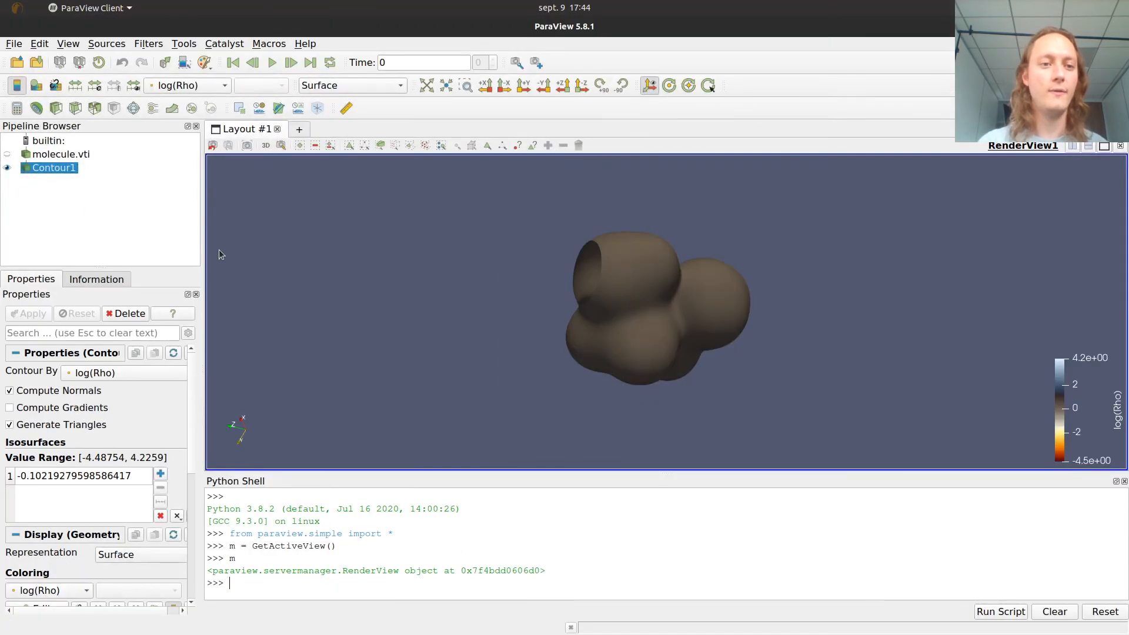
Step: Start a Python trace with Show Incremental Trace enabled, keeping any modified properties as the properties to trace
click(185, 45)
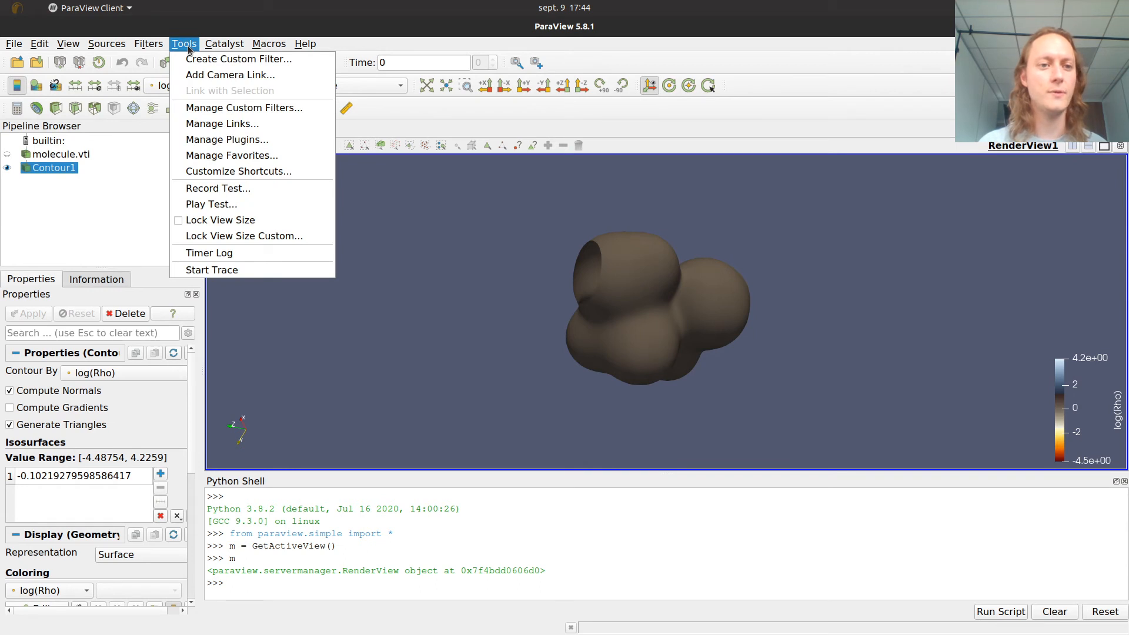
click(234, 272)
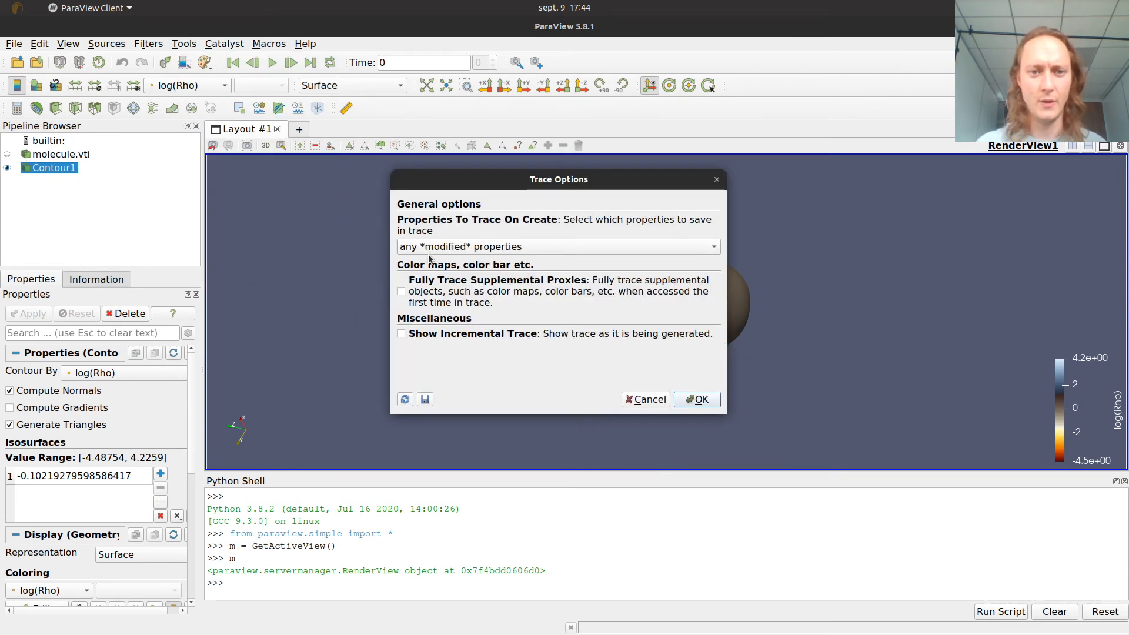
click(401, 335)
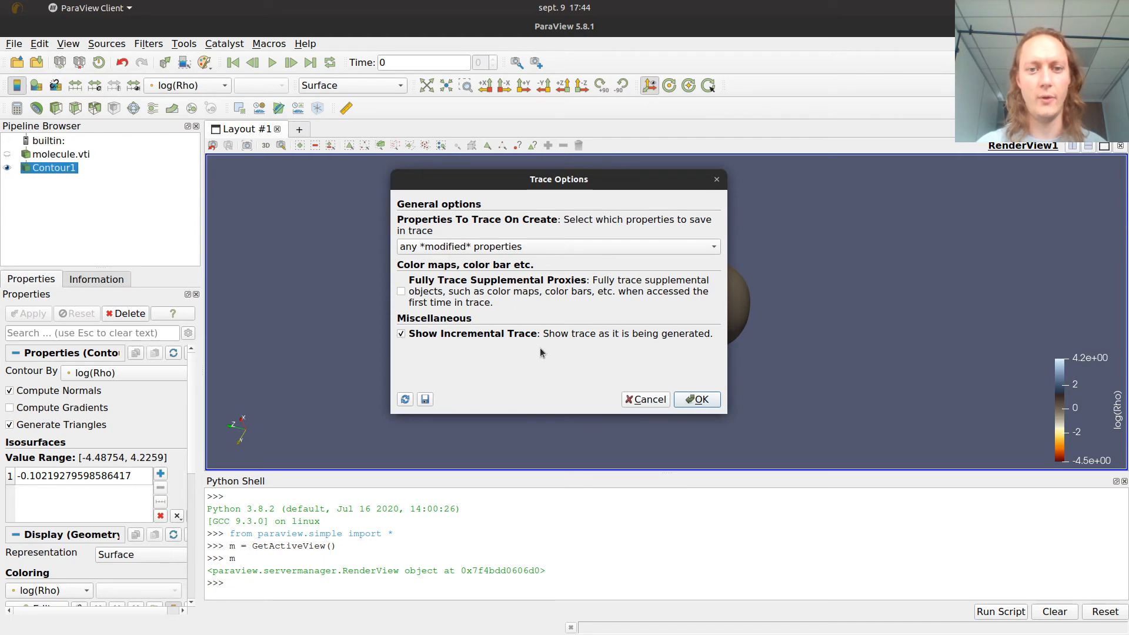
click(698, 400)
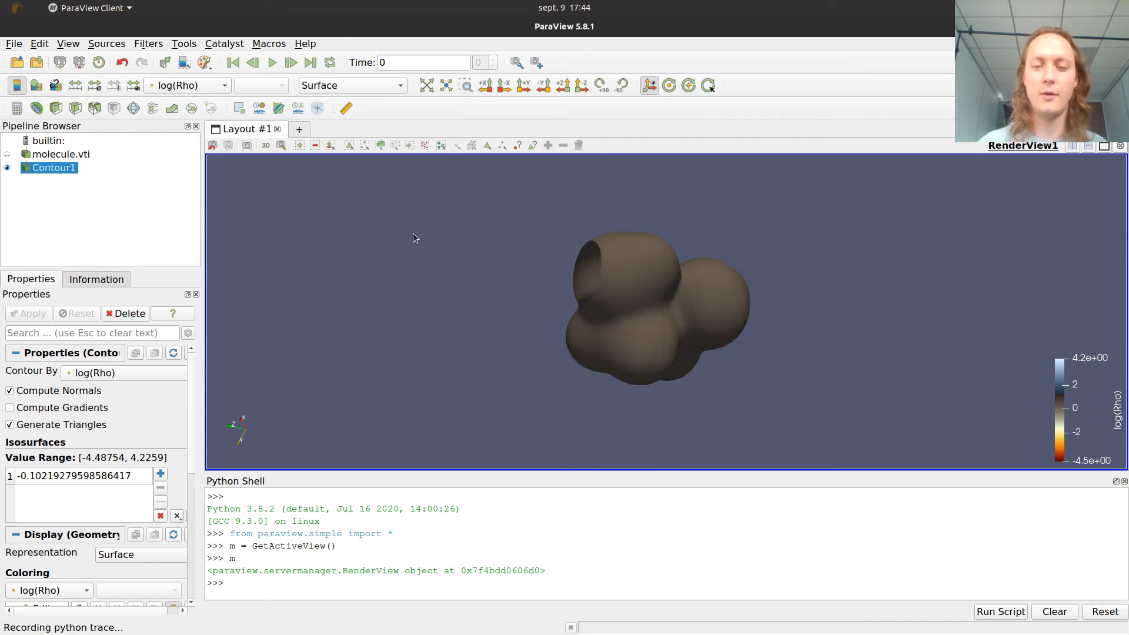
Step: Show molecule.vti and hide Contour1 while the trace records, and review the generated commands in the enlarged Script Editor
click(9, 154)
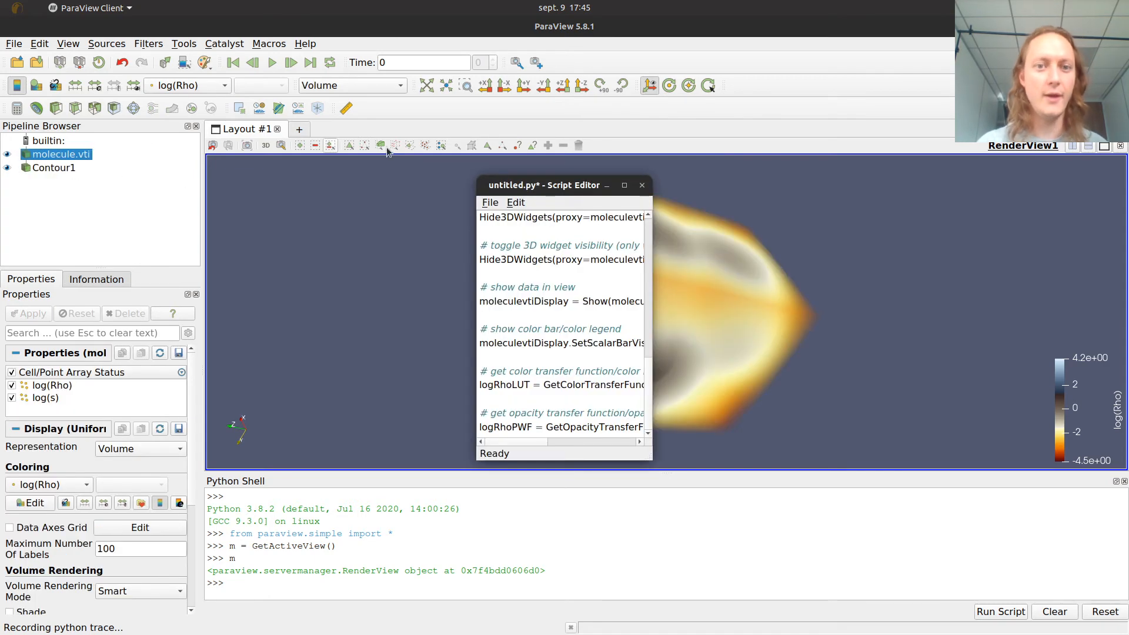
drag(578, 190, 279, 144)
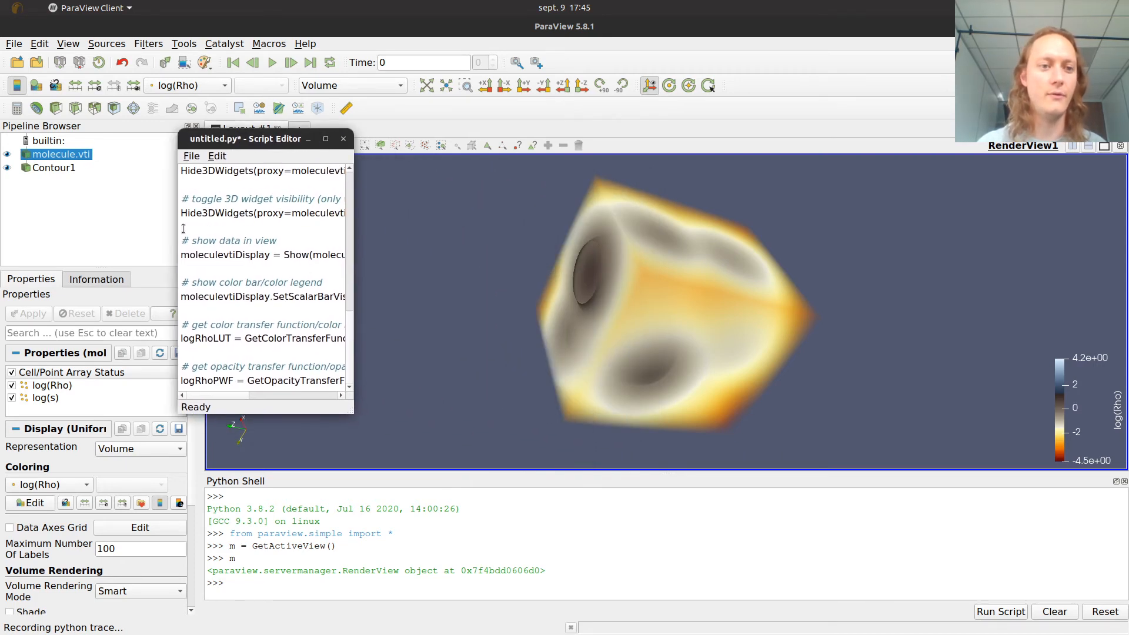
click(7, 169)
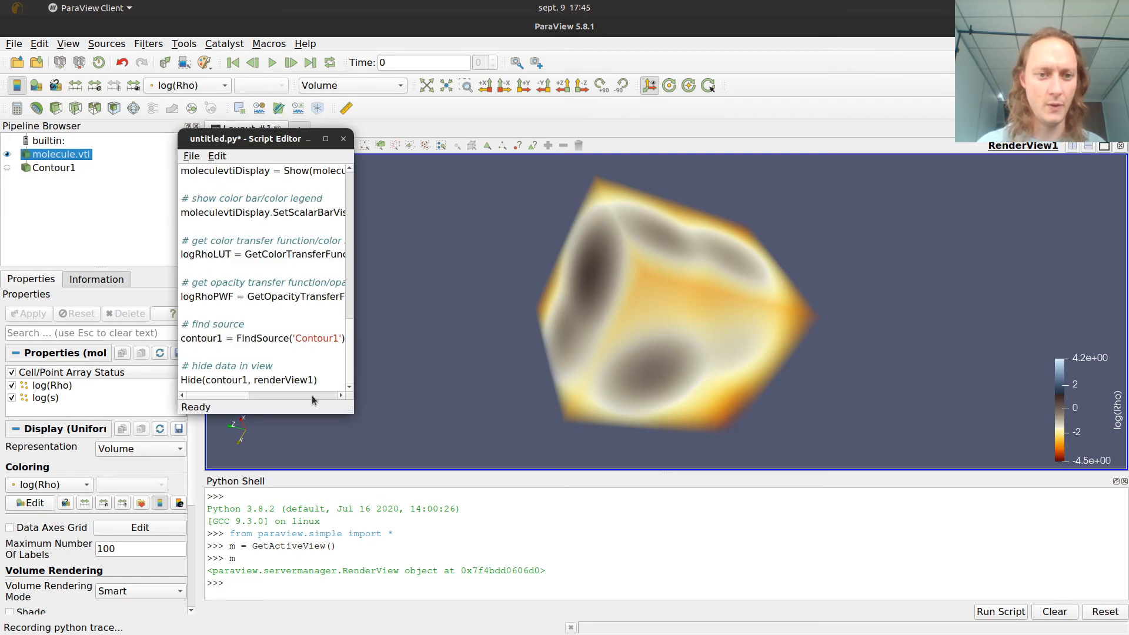
click(327, 139)
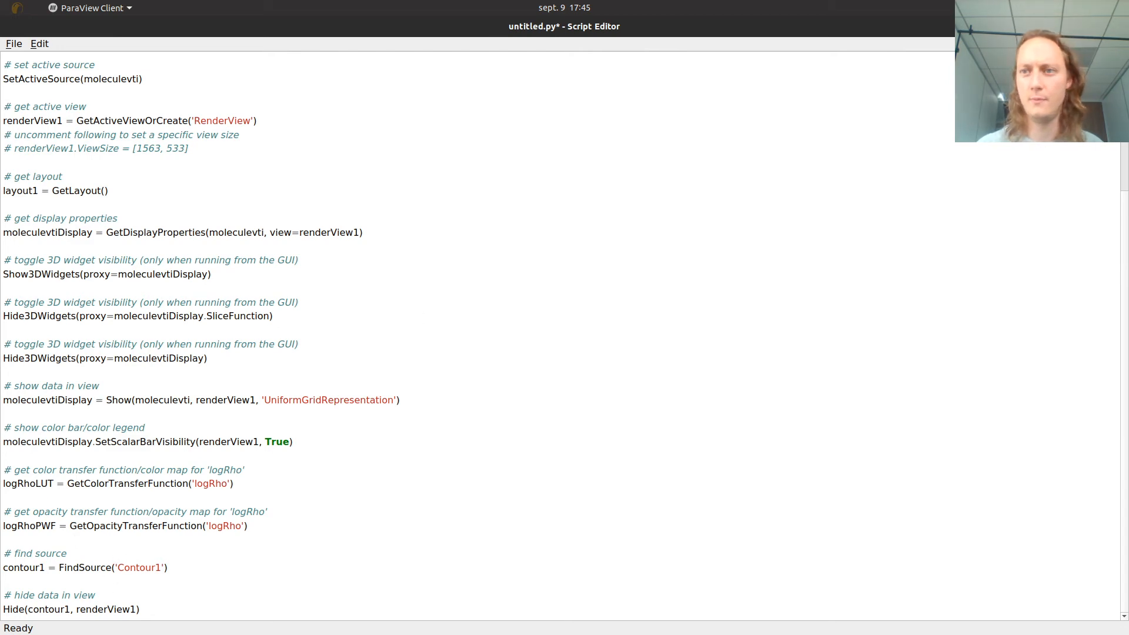
click(1078, 27)
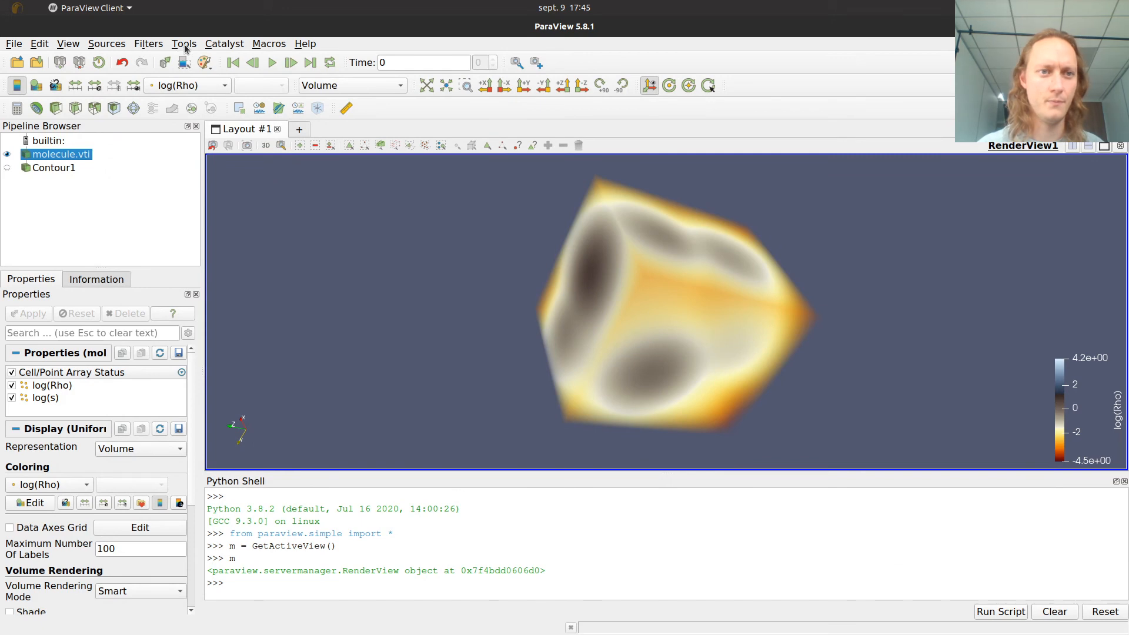
Step: Stop the trace, look through the generated Python script, and dismiss the Script Editor
click(183, 44)
click(201, 272)
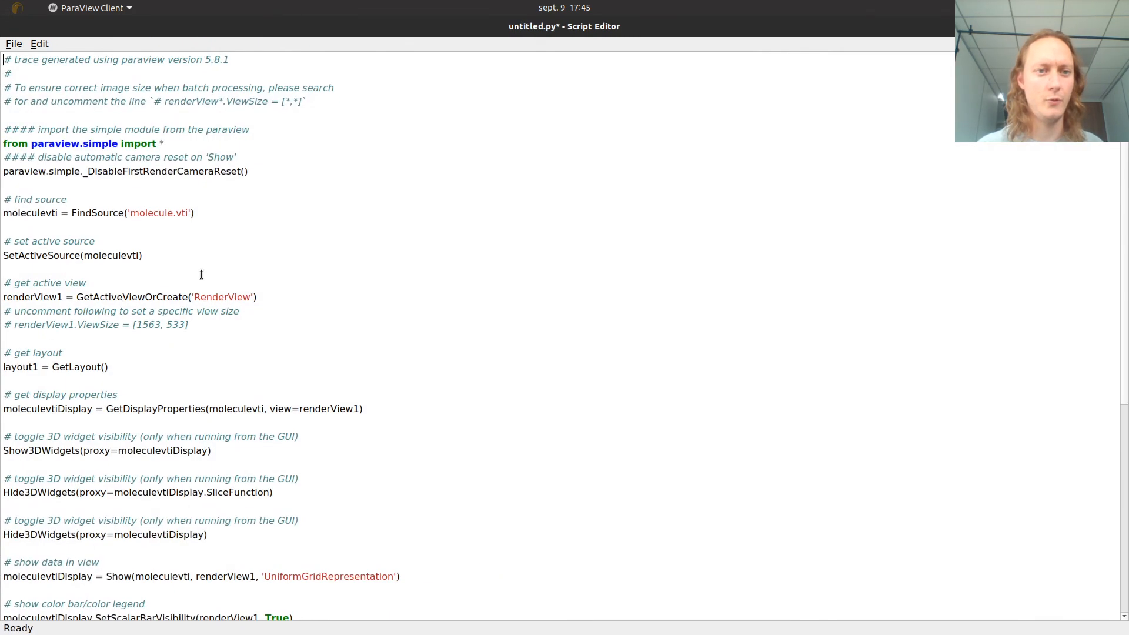
scroll(321, 253, down, 8)
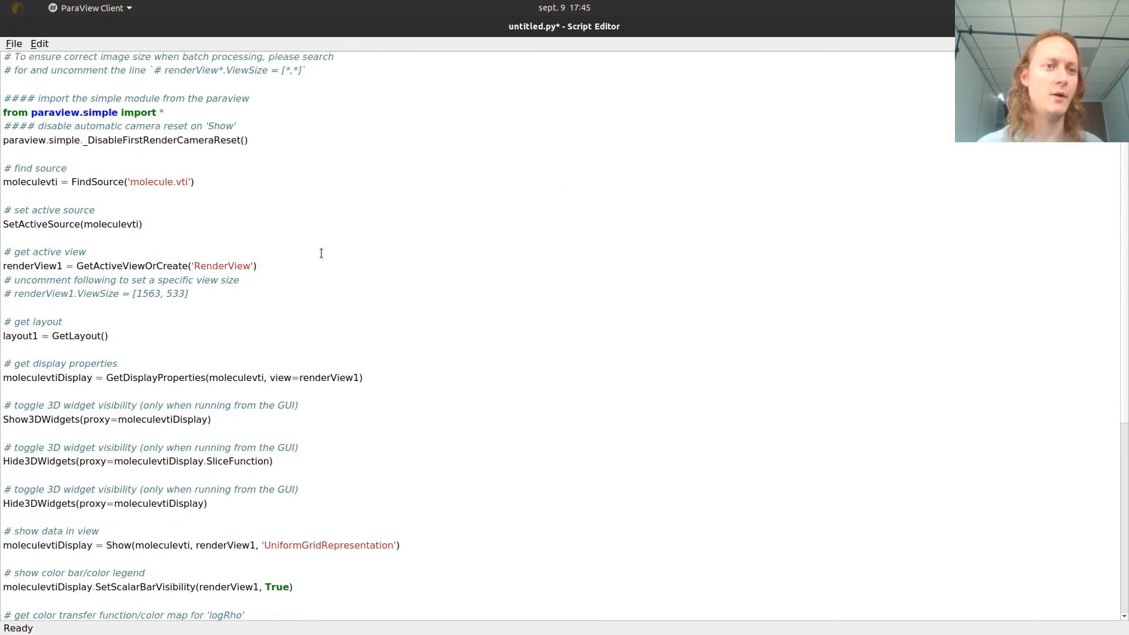
scroll(321, 253, up, 8)
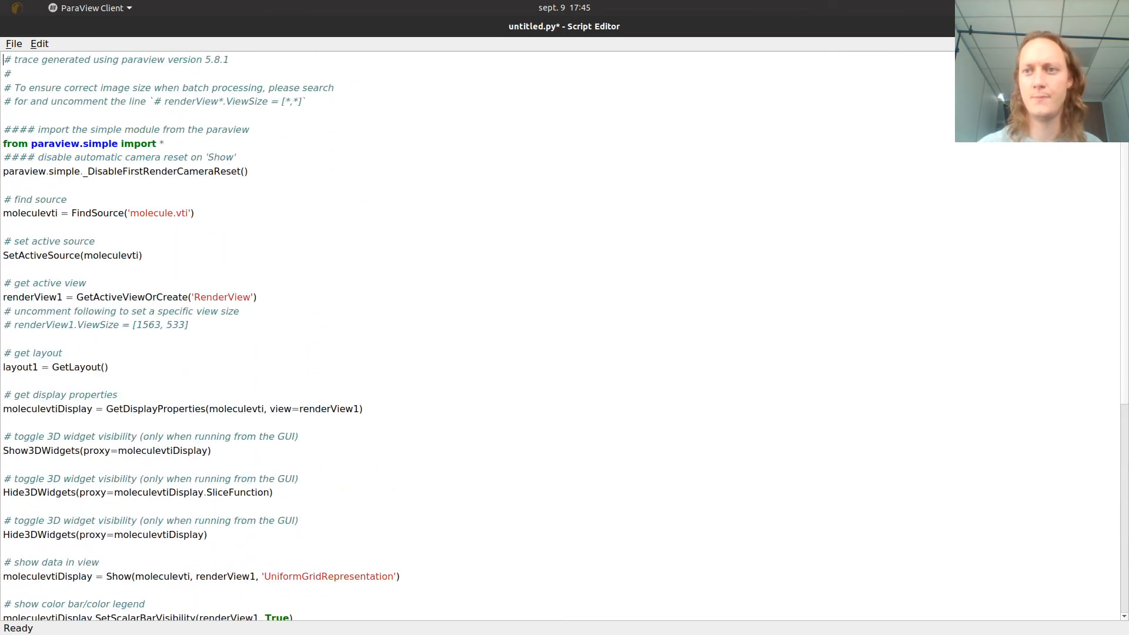
click(1076, 27)
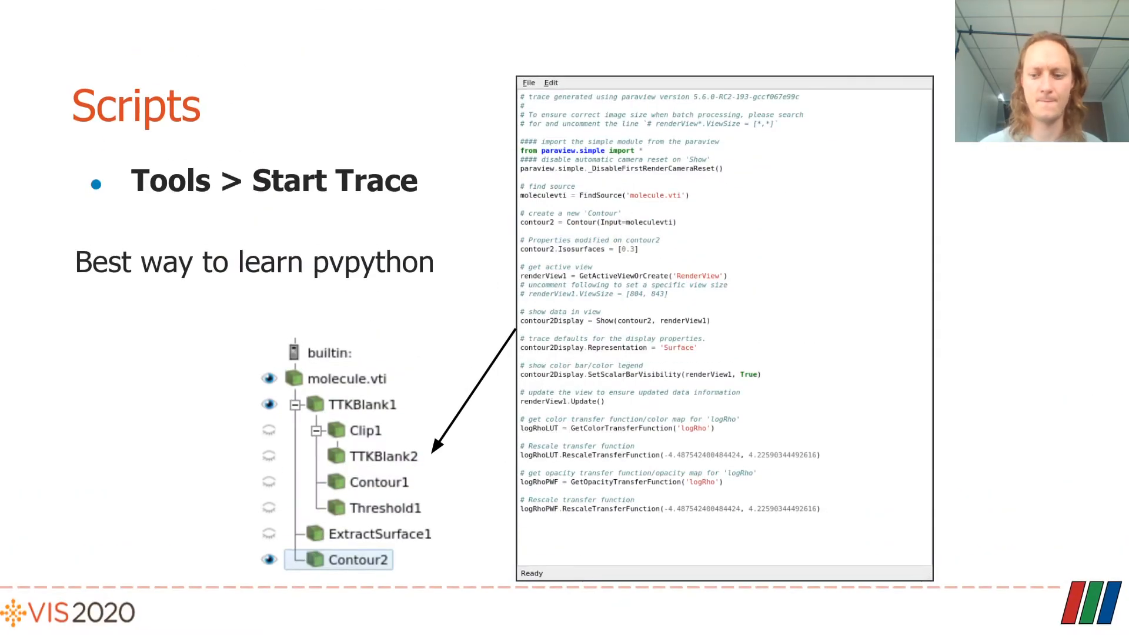
key(Right)
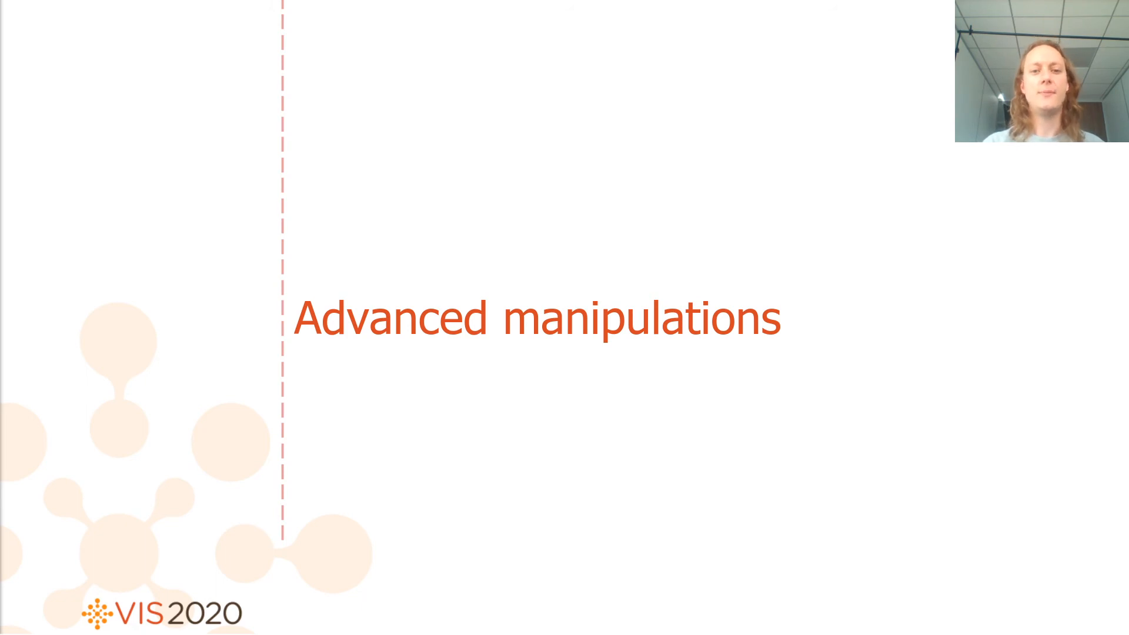
key(Right)
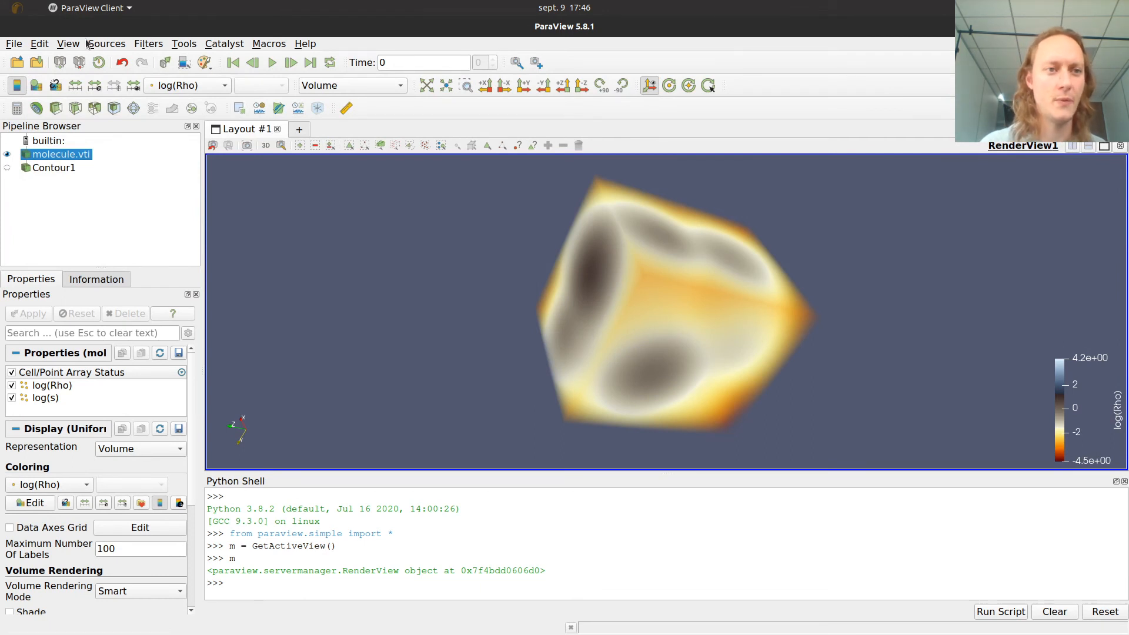
Step: Set up a Find Data query for points from molecule.vti whose ID is >= 100
click(41, 45)
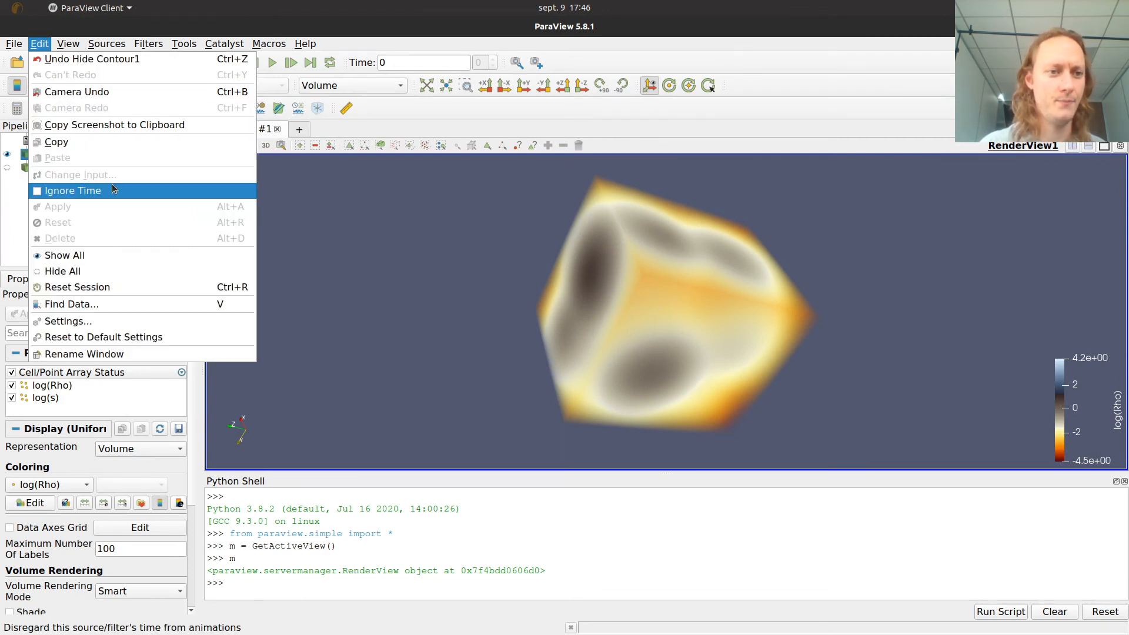
click(101, 303)
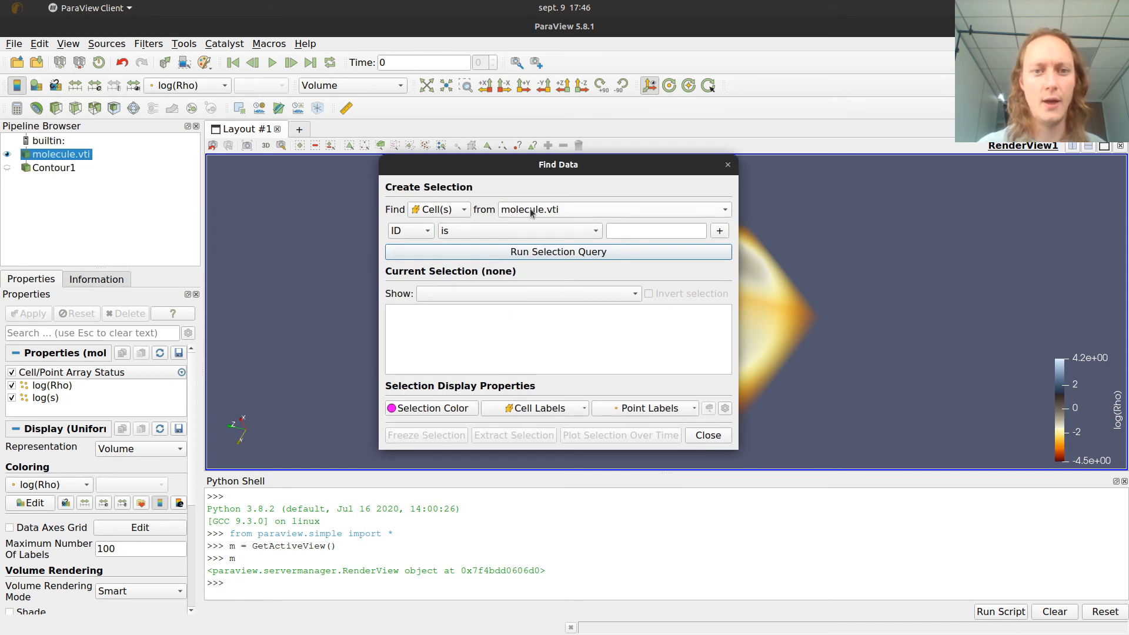
click(438, 210)
click(445, 226)
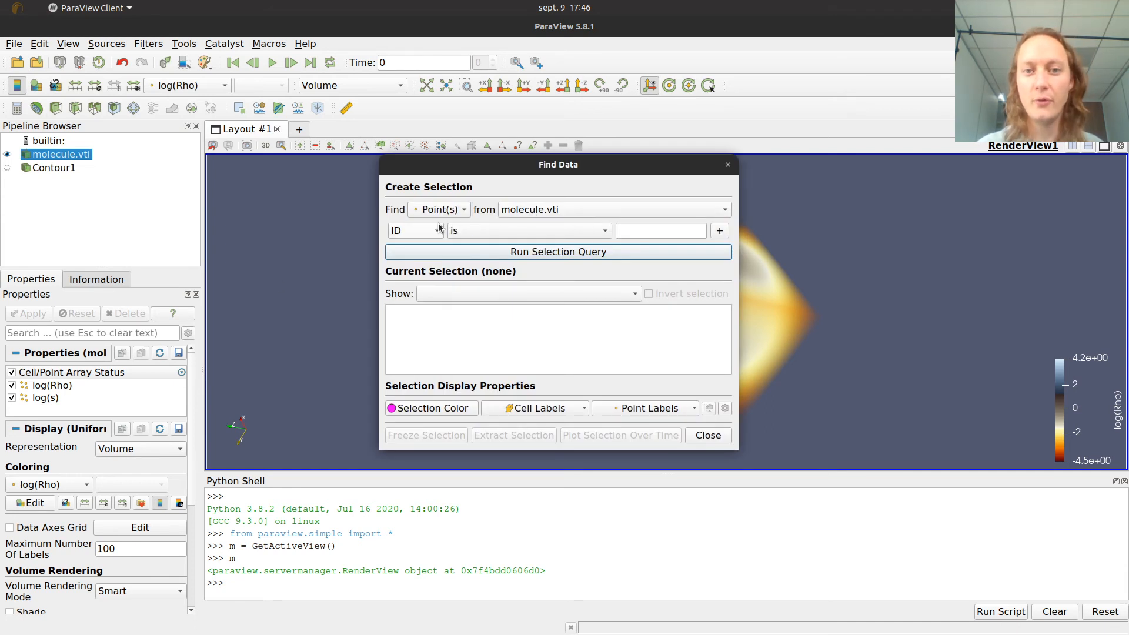
click(547, 212)
click(547, 210)
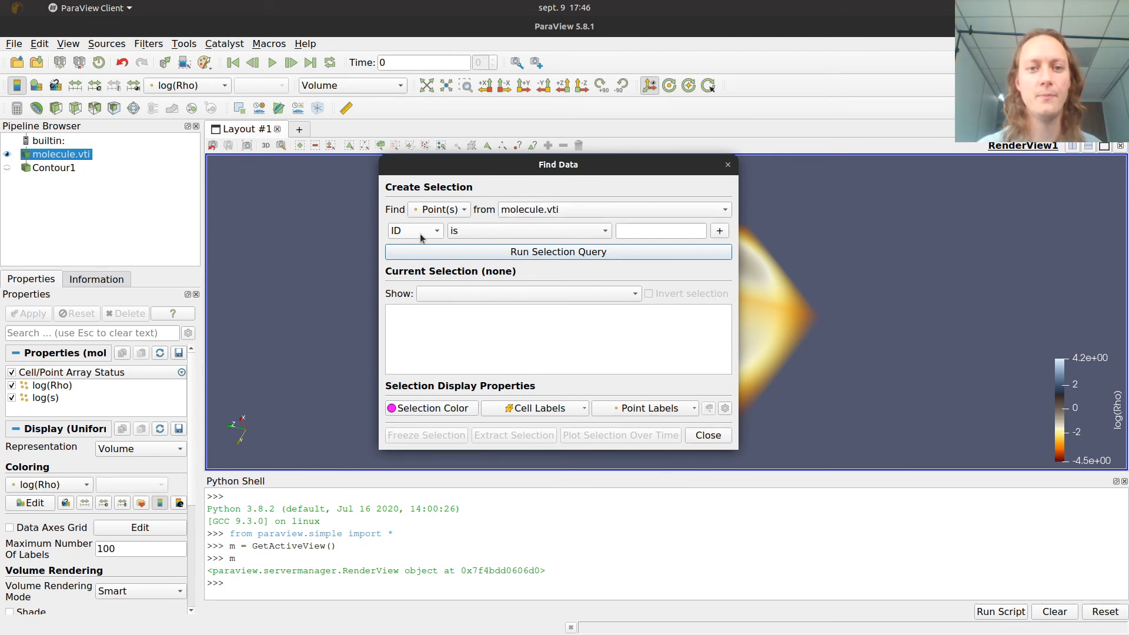
click(485, 230)
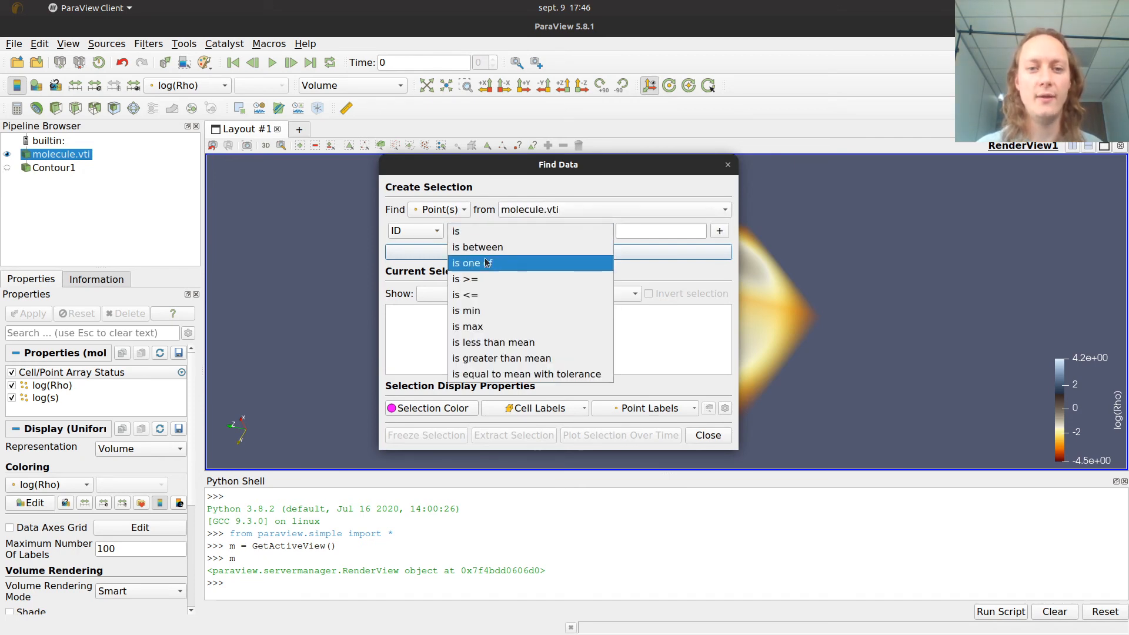
click(490, 281)
click(651, 225)
text(100)
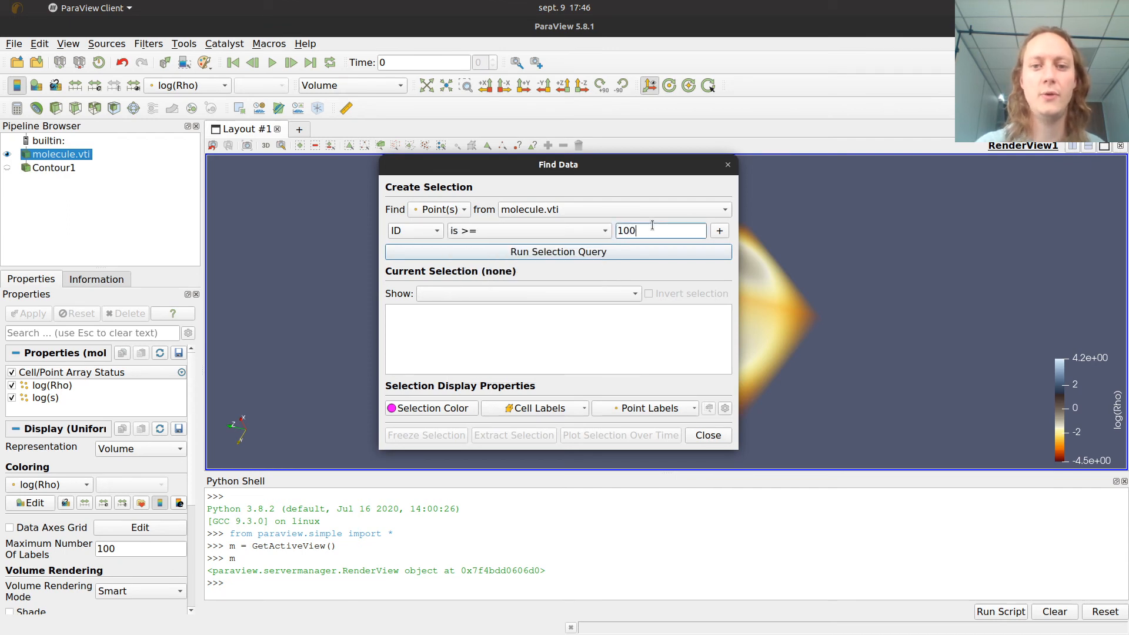
Step: Add a second query condition for ID <= 200 and run the selection query
click(719, 231)
click(466, 245)
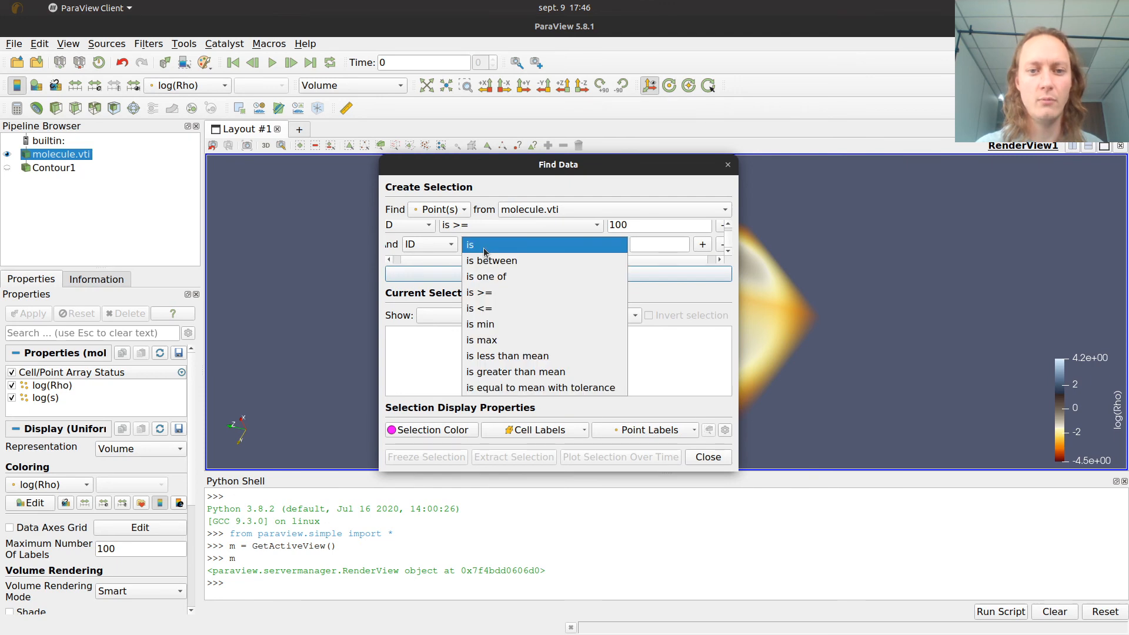
click(498, 308)
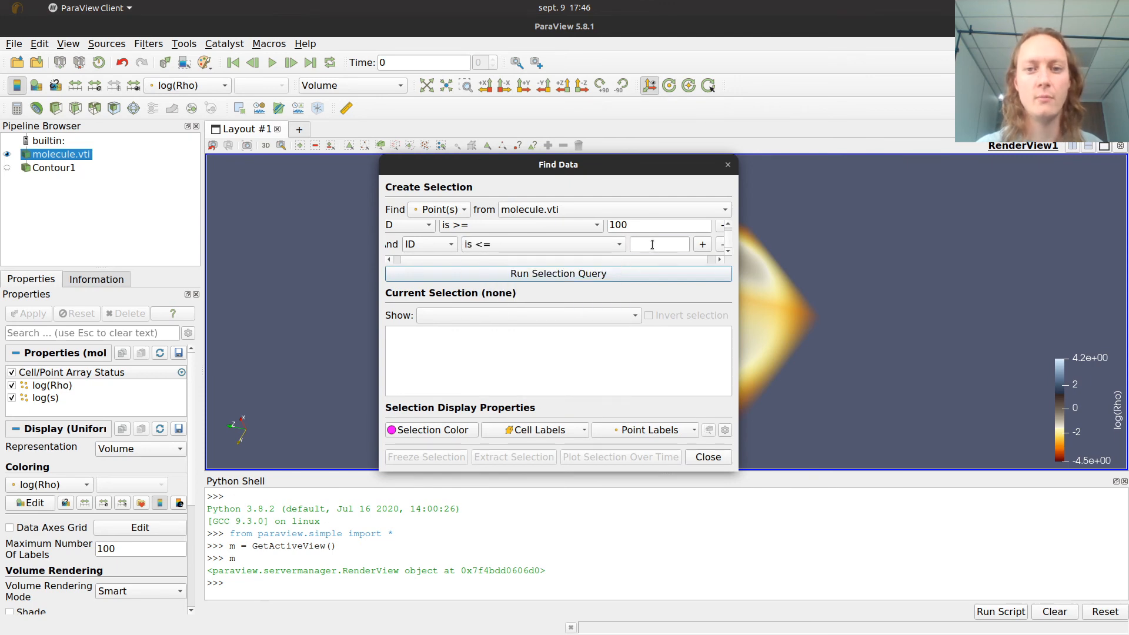
click(652, 244)
text(200)
click(617, 277)
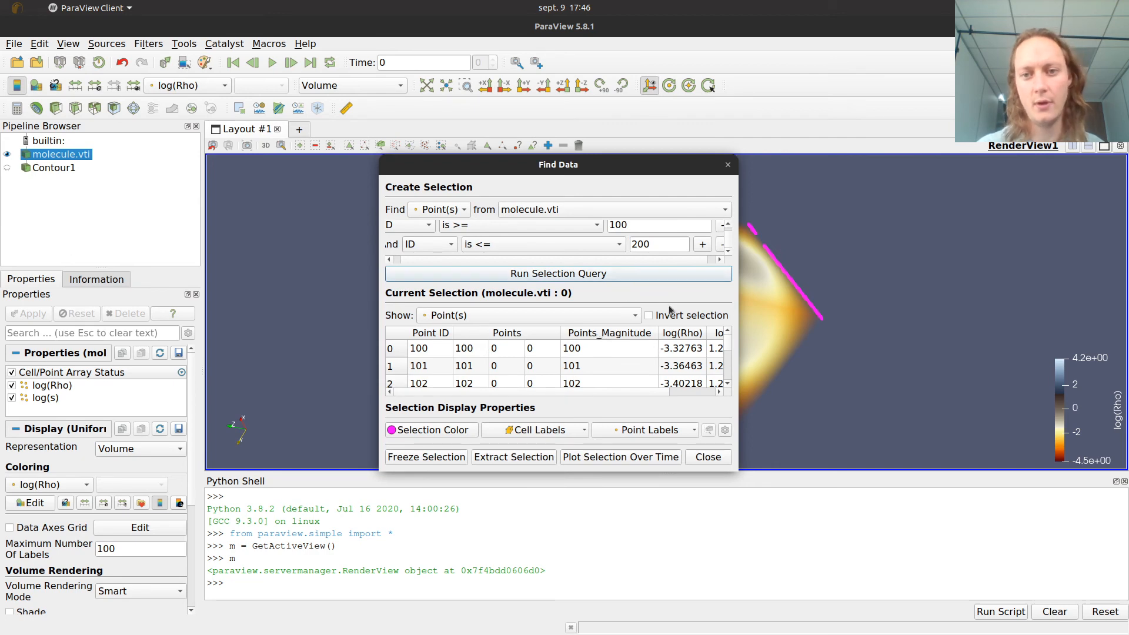
Step: Inspect the selected points on the volume, close Find Data, and clear the selection
drag(645, 305, 438, 305)
drag(731, 261, 623, 309)
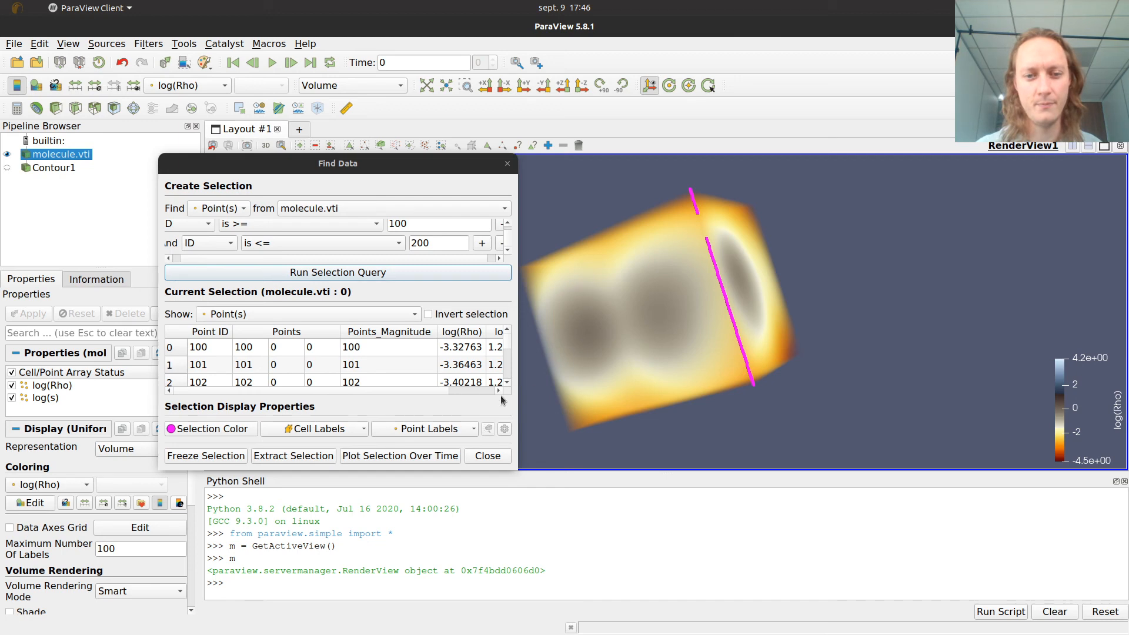
click(486, 456)
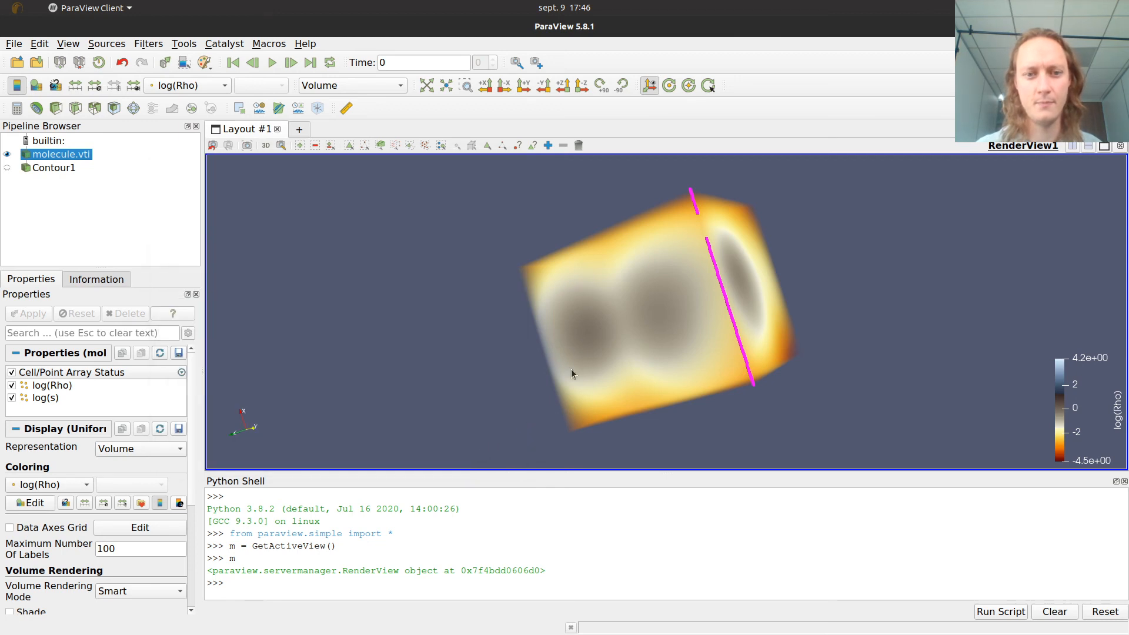
click(579, 149)
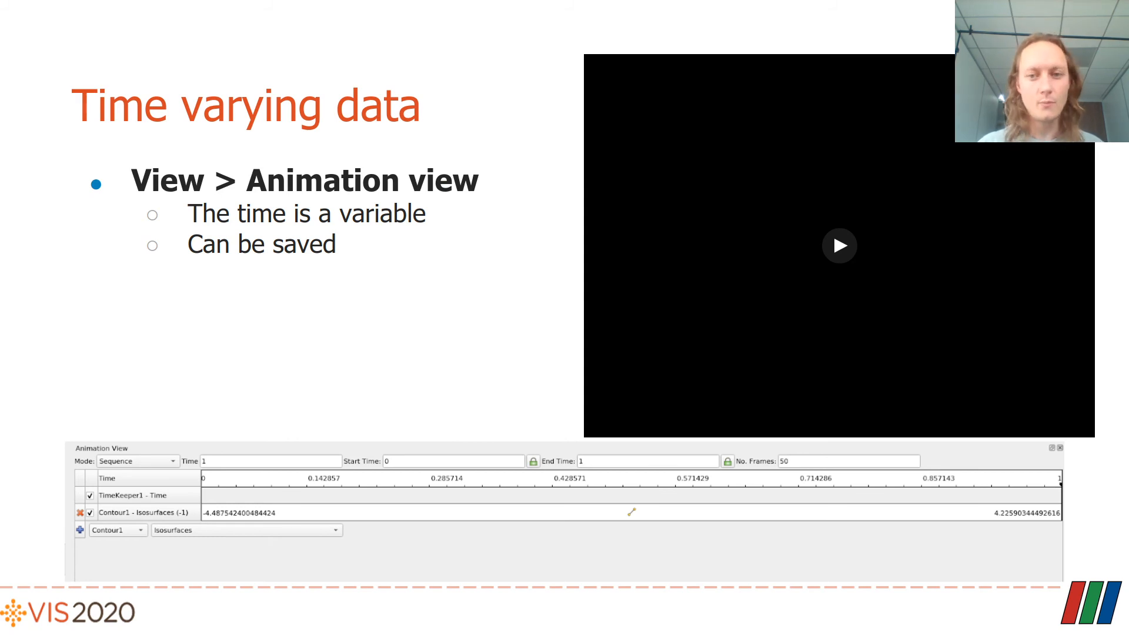
Step: Switch from the slides back to ParaView, hide molecule.vti, and select Contour1 in the pipeline
key(ctrl+alt+Down)
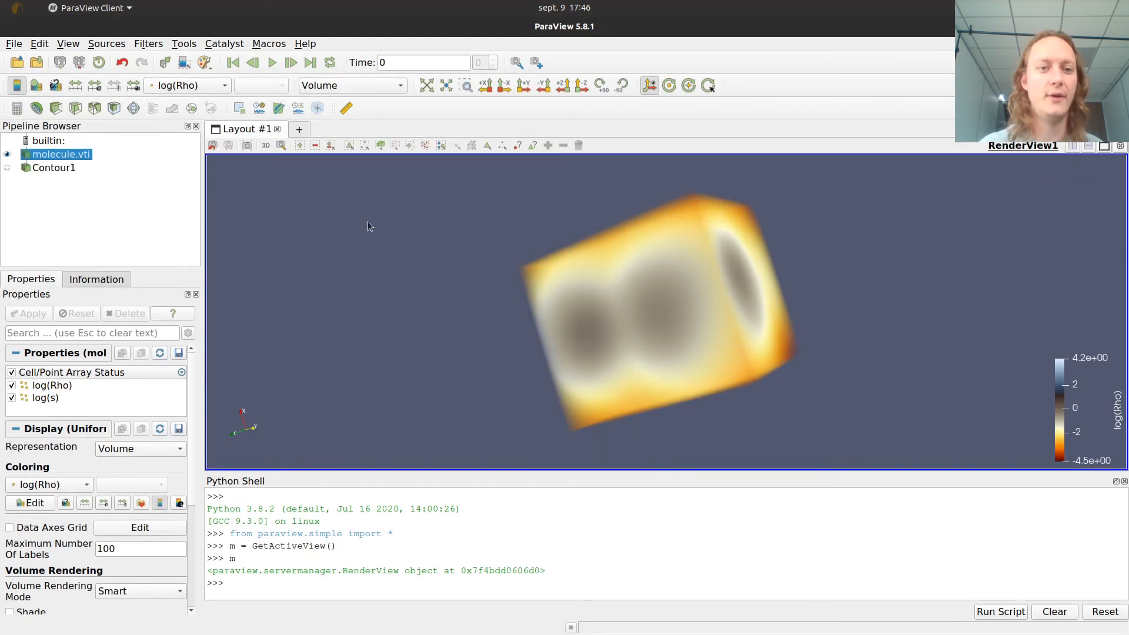
click(8, 154)
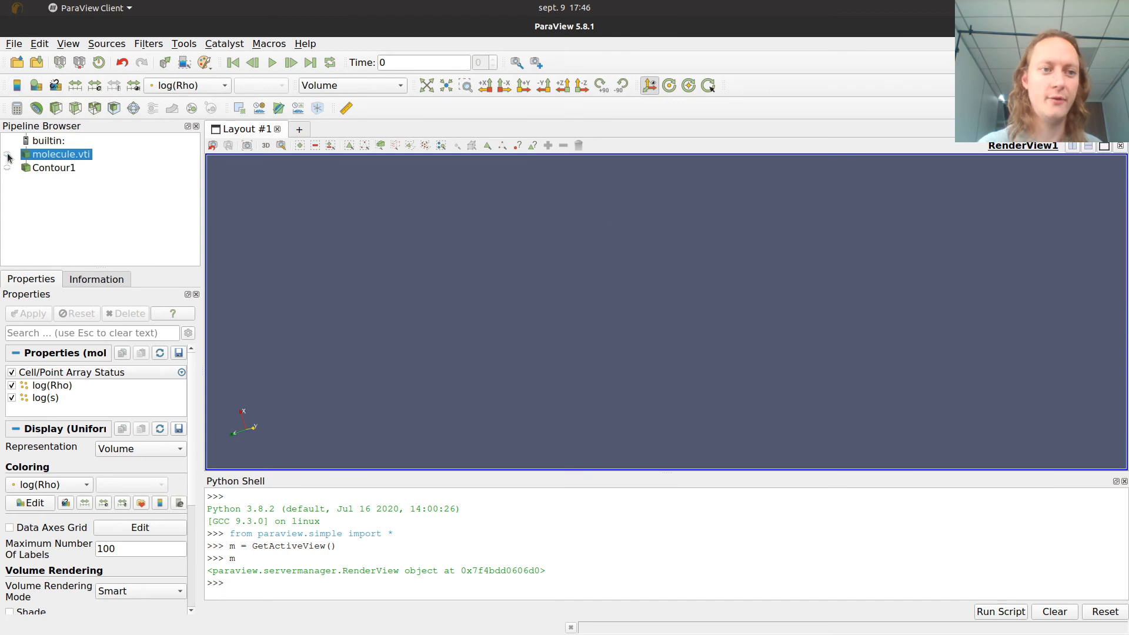
click(37, 170)
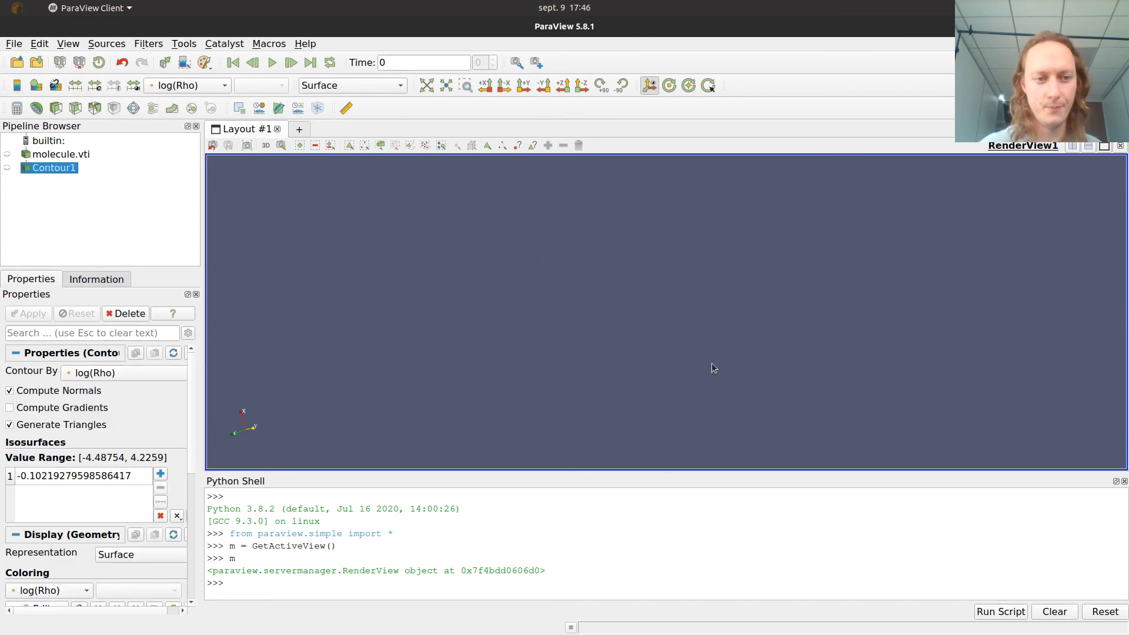
Step: Close the Python Shell and open the Animation View
click(1124, 481)
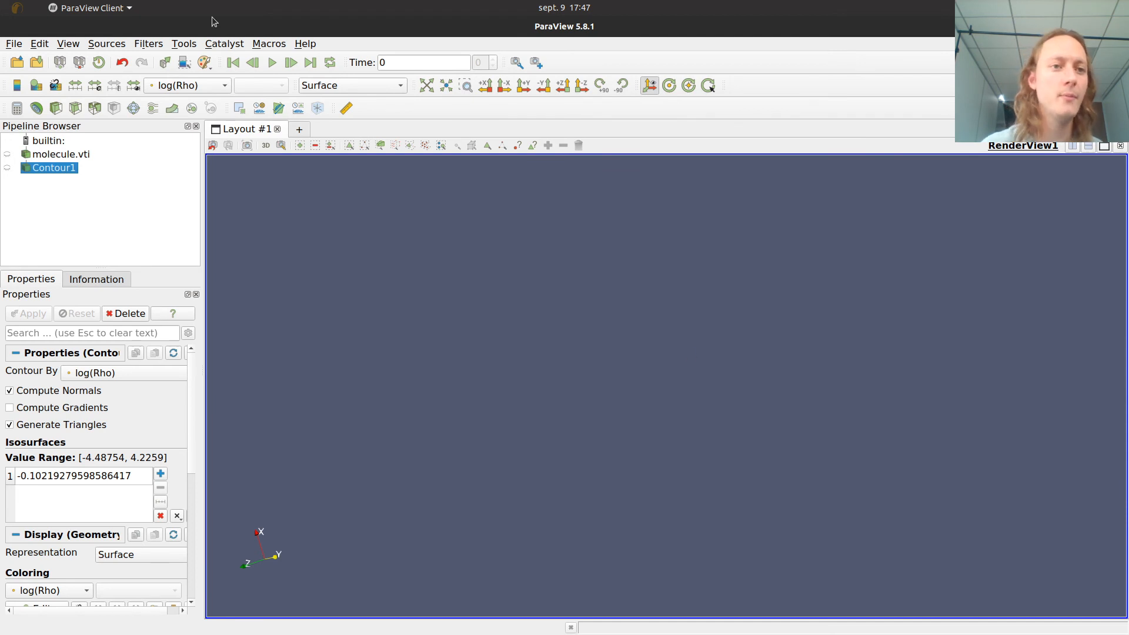
click(67, 47)
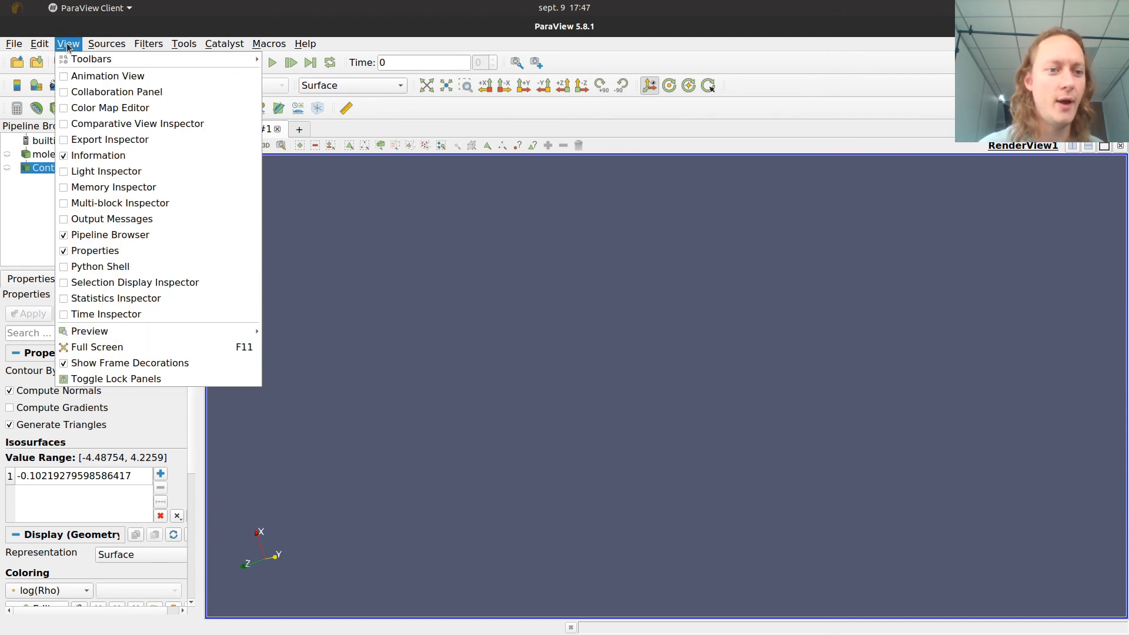
click(77, 77)
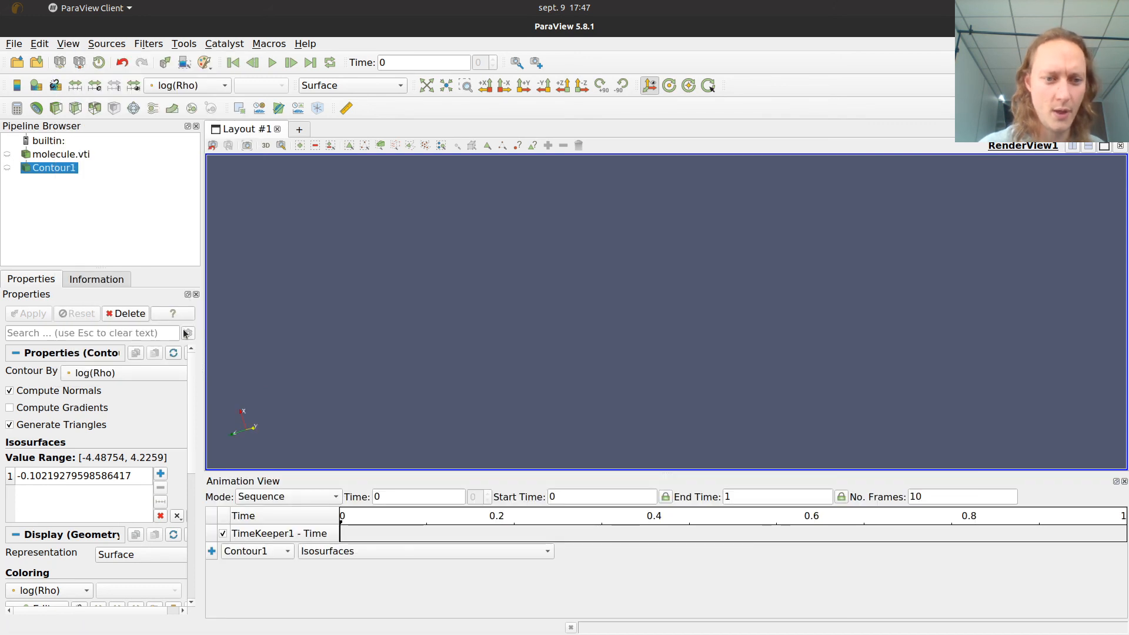
Step: Add an animation track for Contour1's Isosurfaces and accept ramp keyframes from -4.4875424 at time 0 to 4.225903445 at time 1
click(215, 552)
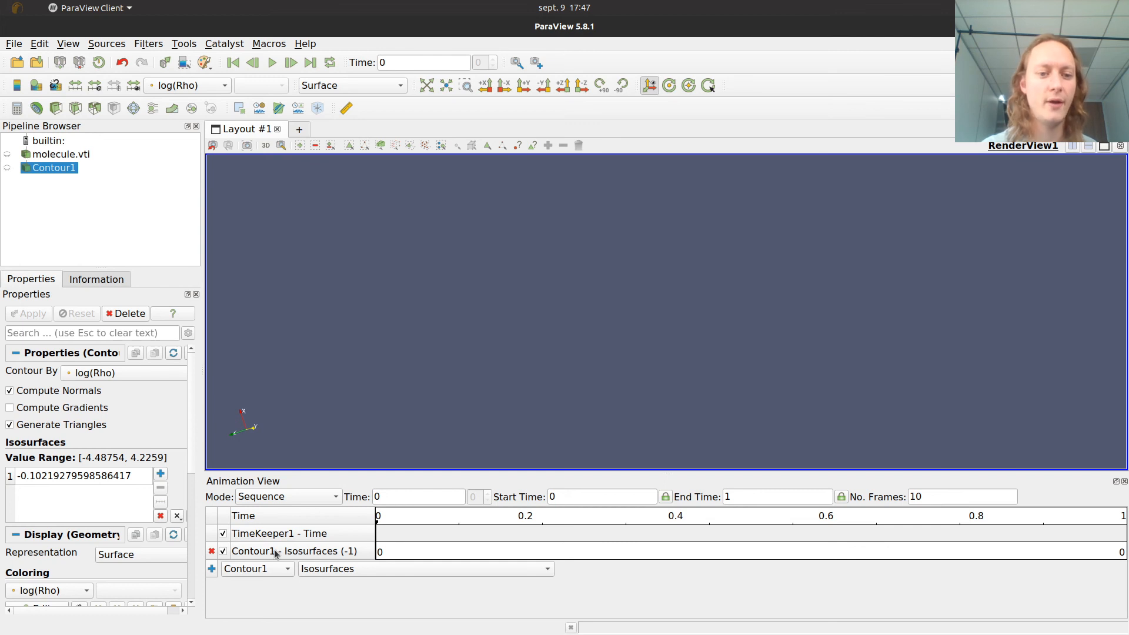
double_click(634, 555)
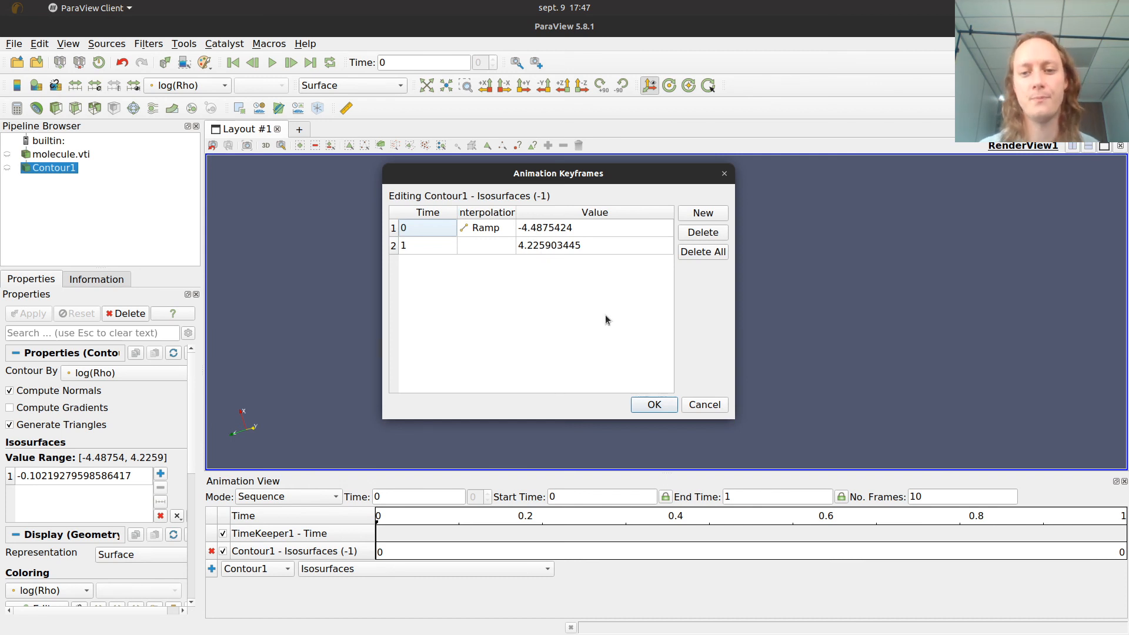
click(653, 405)
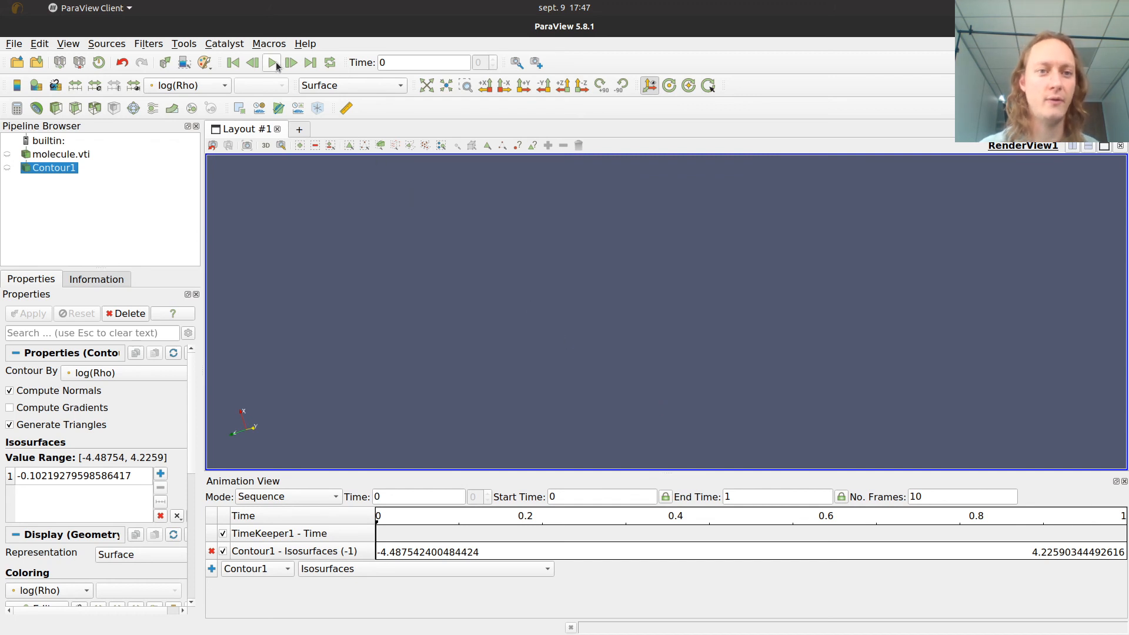
Step: Play the isosurface animation, make Contour1 visible in the render view, and replay the animation
click(273, 62)
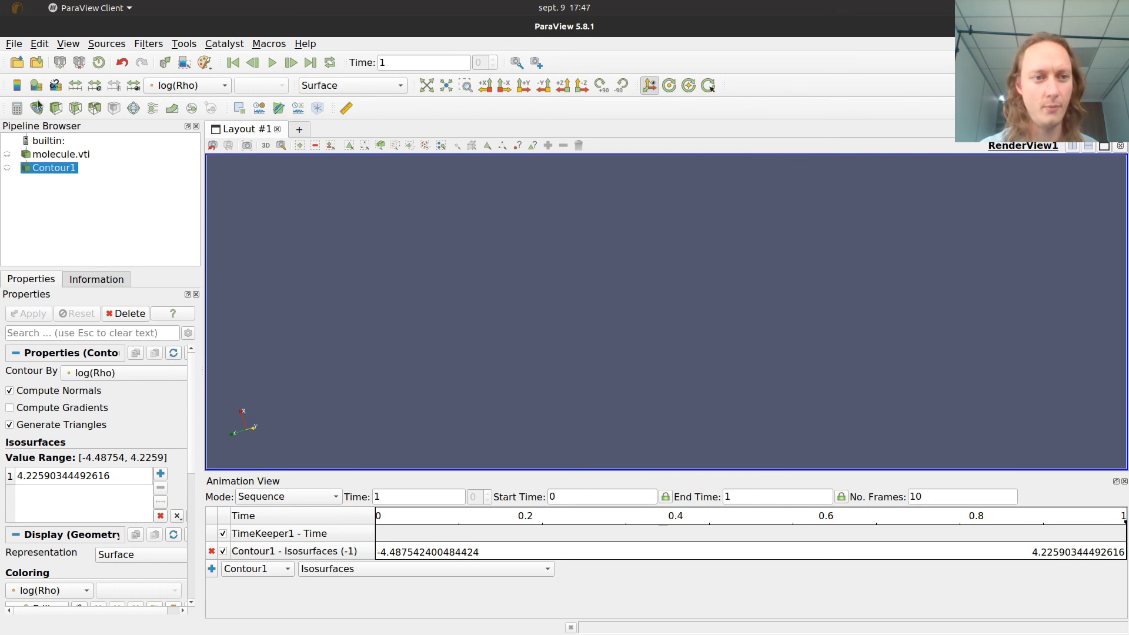
click(8, 169)
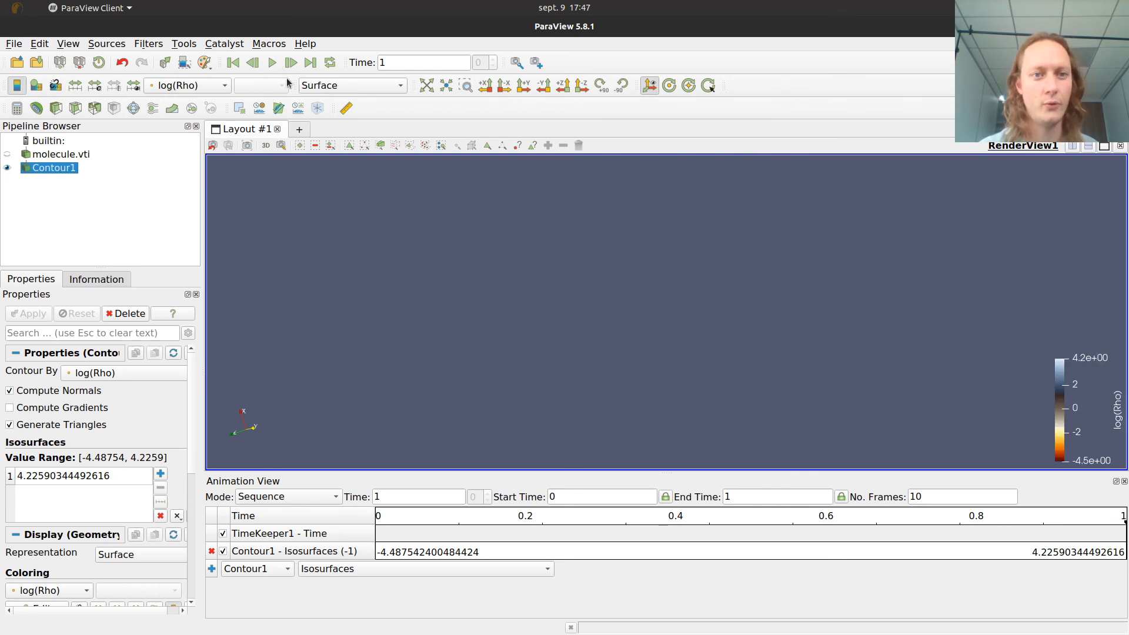
click(273, 63)
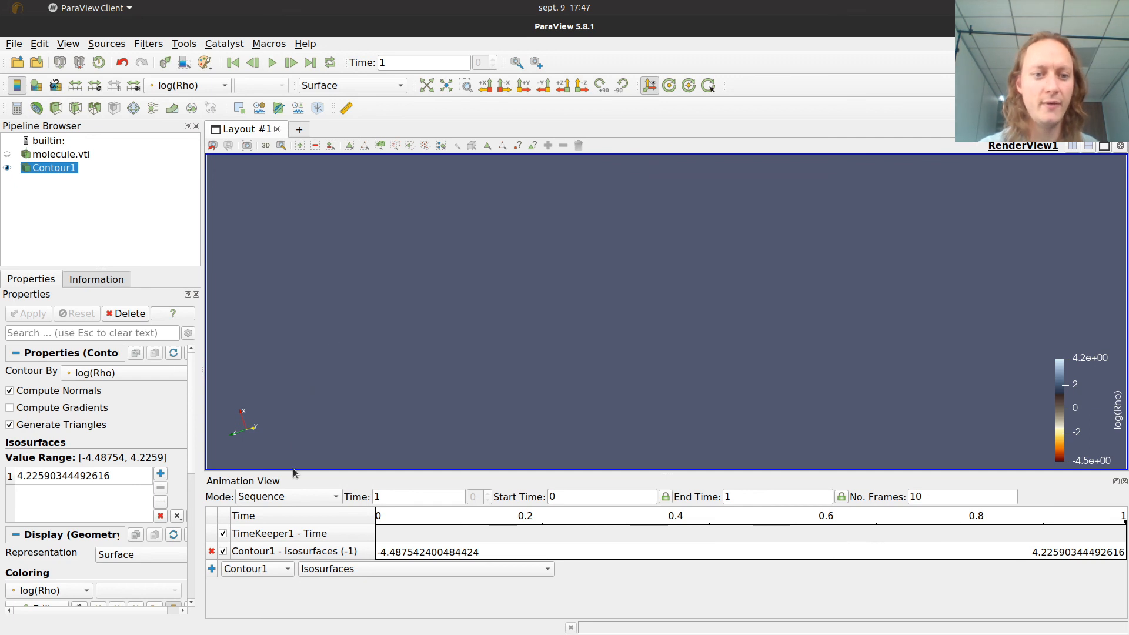
Step: Switch the animation mode to Real Time, set the end time to 4, and play the animation
click(300, 497)
click(297, 513)
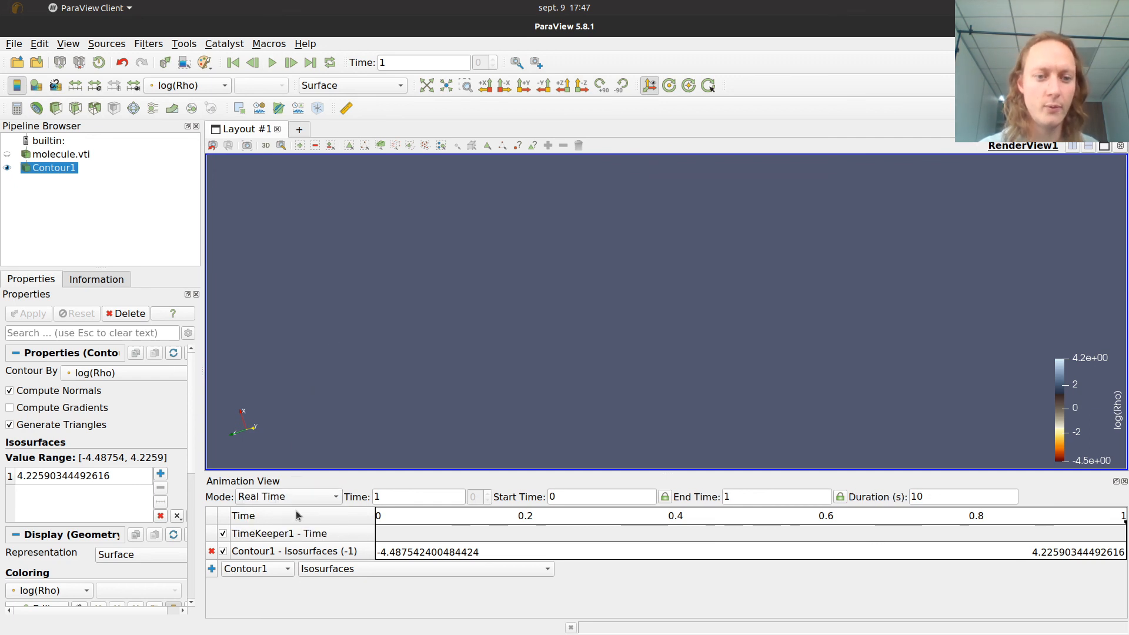
click(734, 498)
key(BackSpace)
text(4)
key(Return)
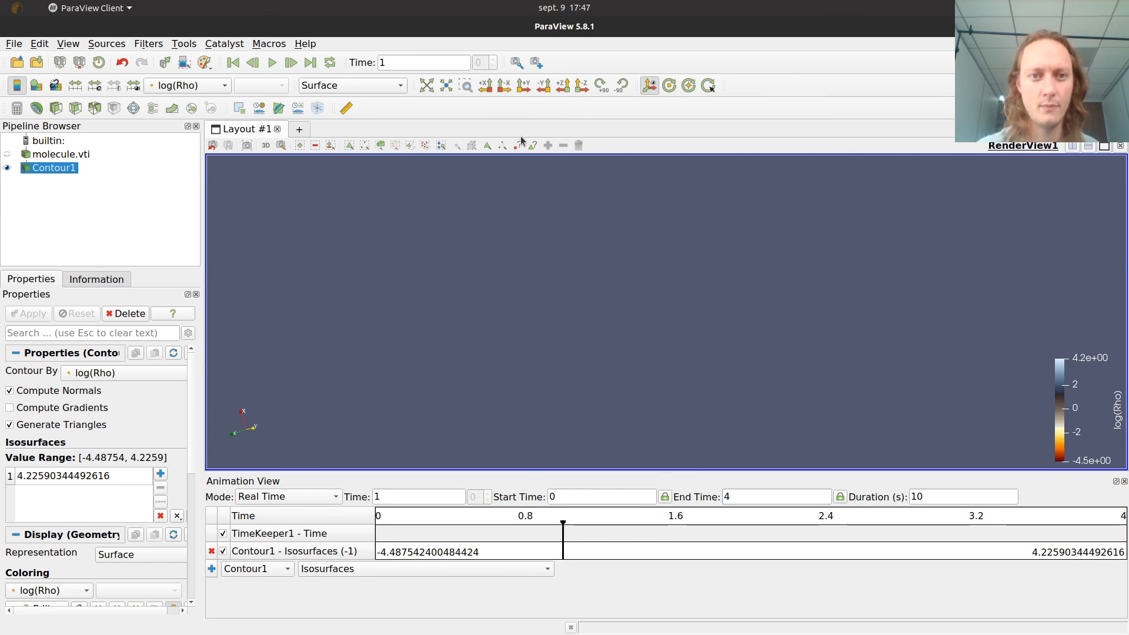
click(272, 64)
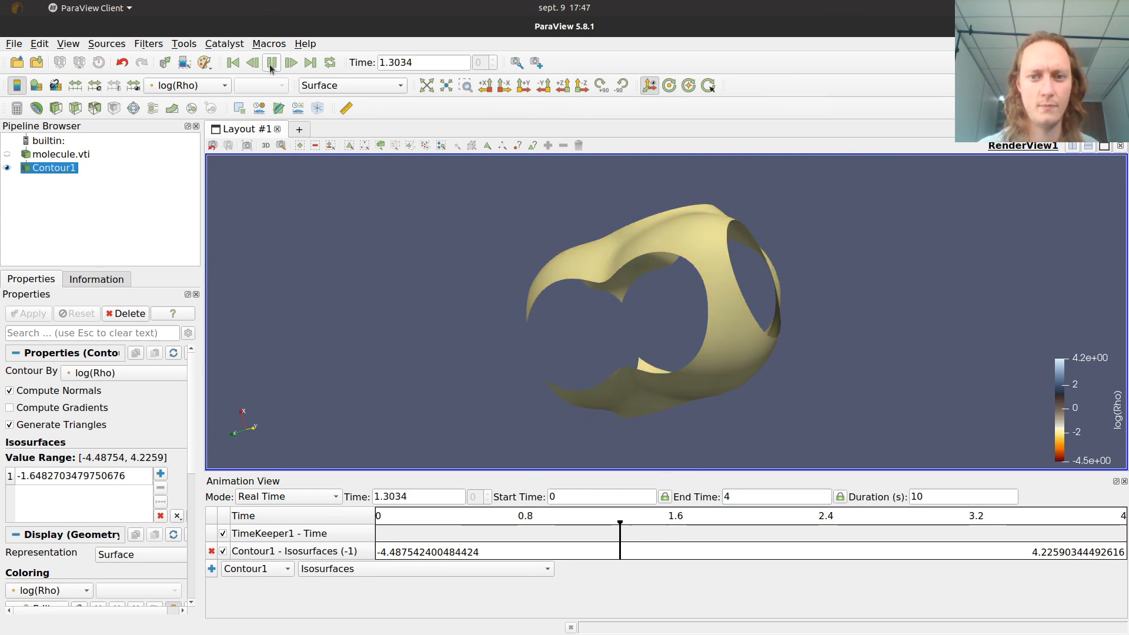